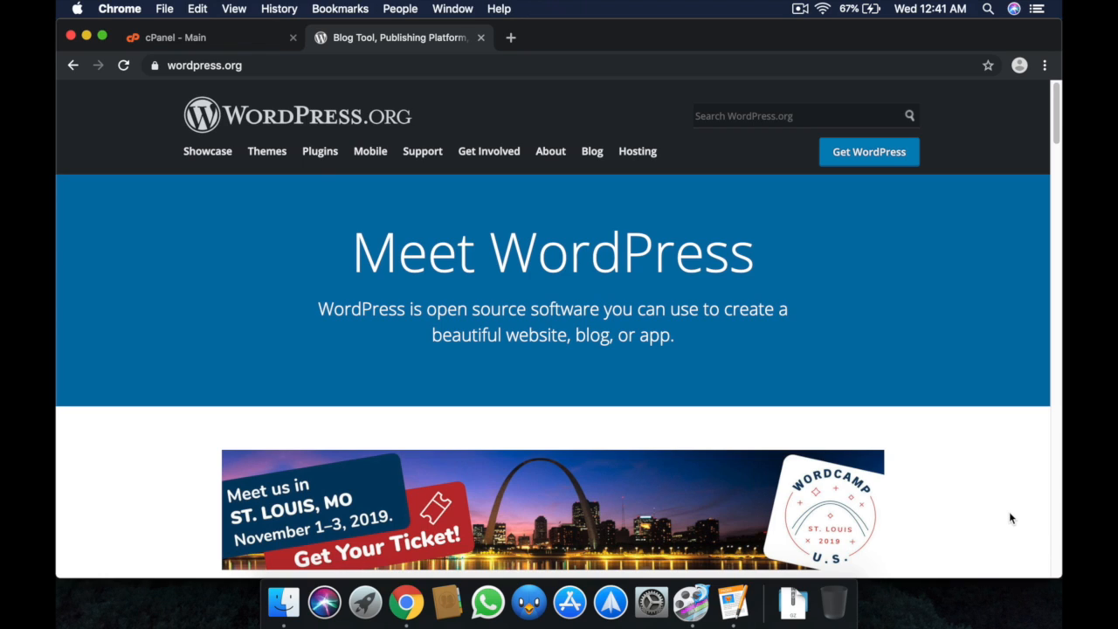
Open WordPress.org's About section, then its server Requirements page.
scroll(1010, 516, "down", 5)
scroll(1011, 518, "down", 12)
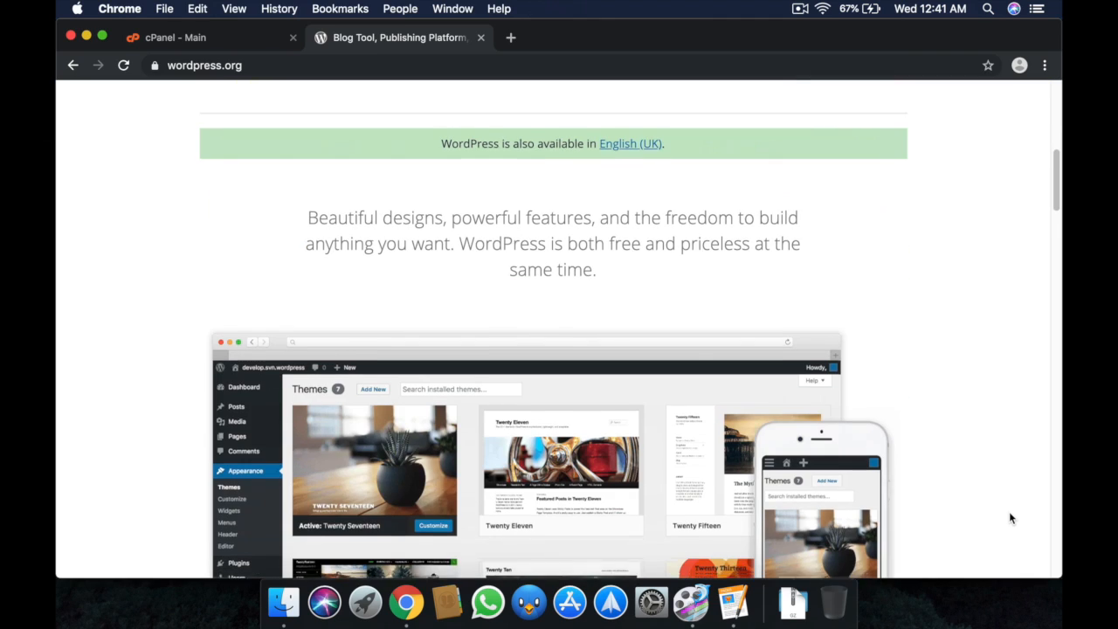
scroll(1010, 518, "down", 3)
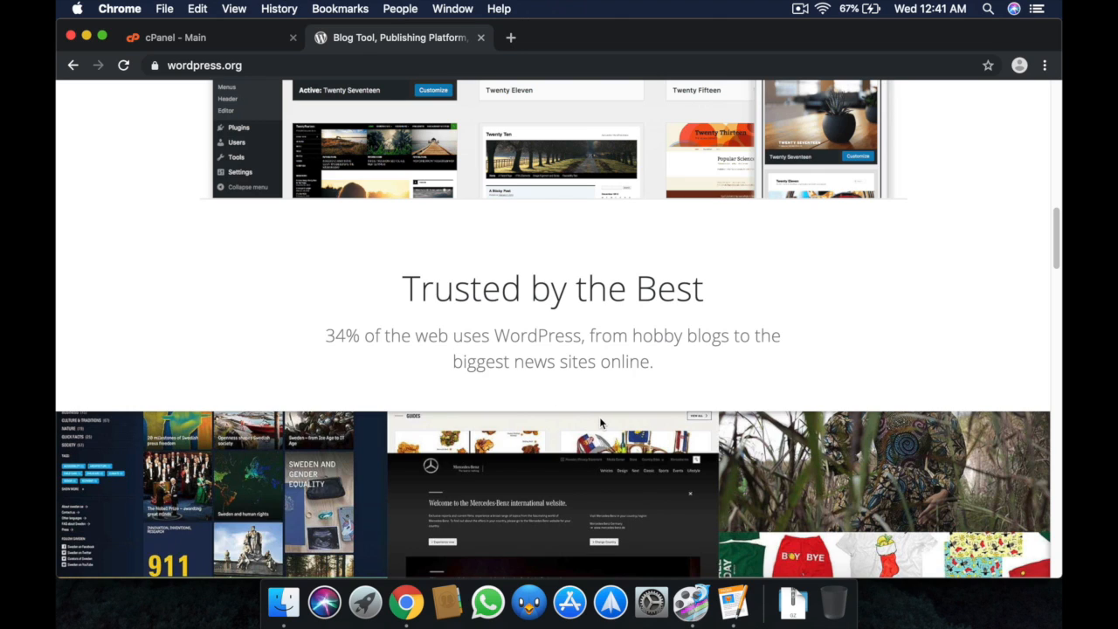
scroll(597, 419, "down", 7)
scroll(595, 421, "up", 4)
scroll(597, 427, "up", 10)
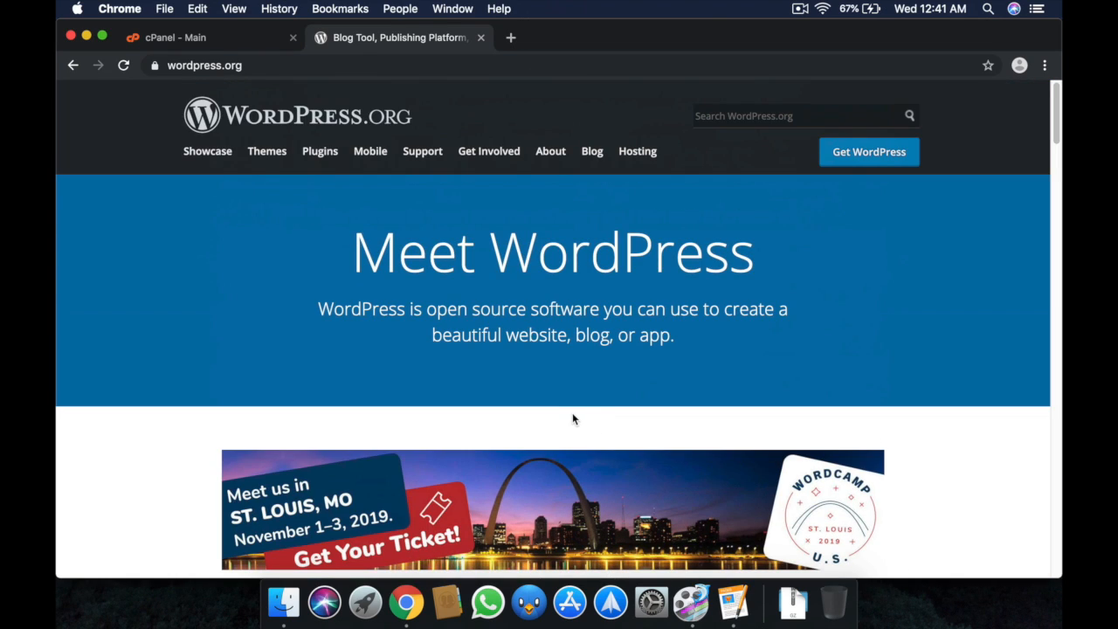
left_click(548, 153)
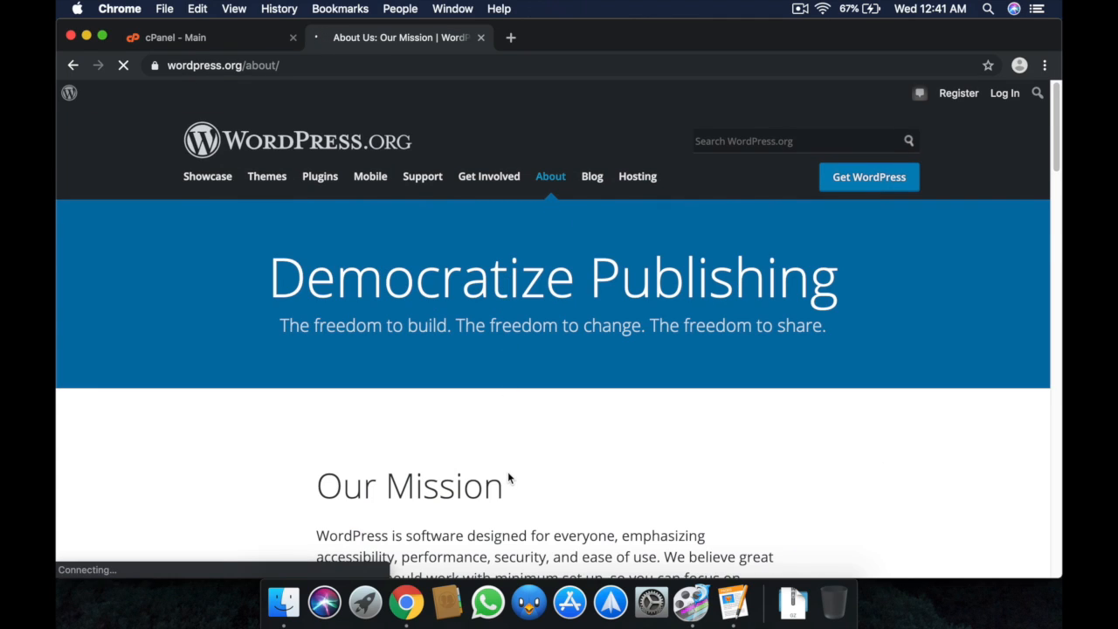
scroll(509, 477, "down", 10)
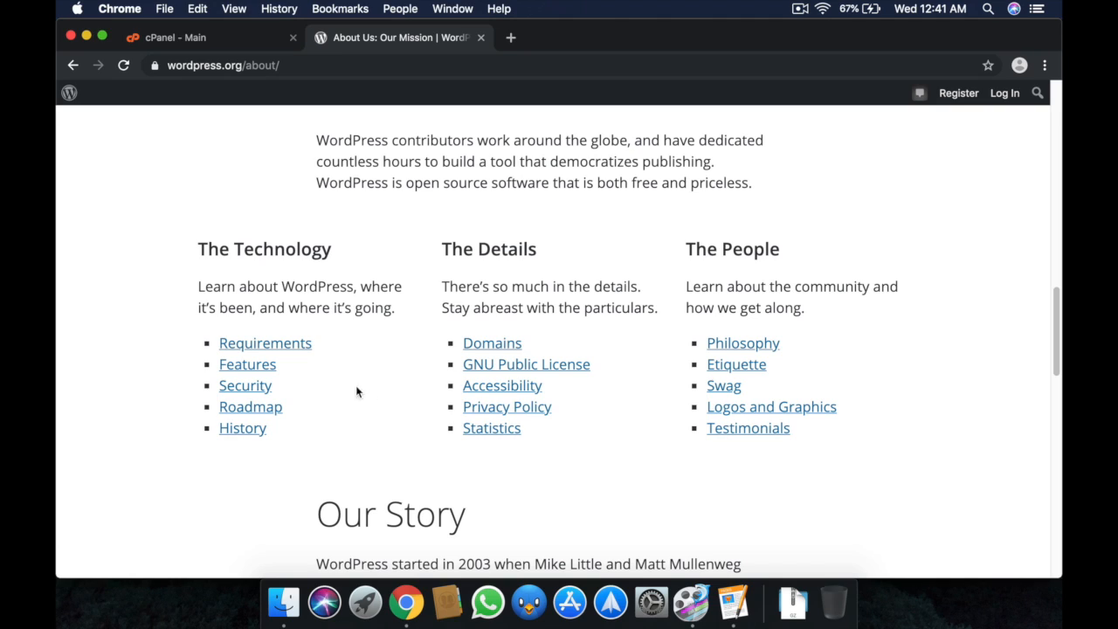
left_click(295, 347)
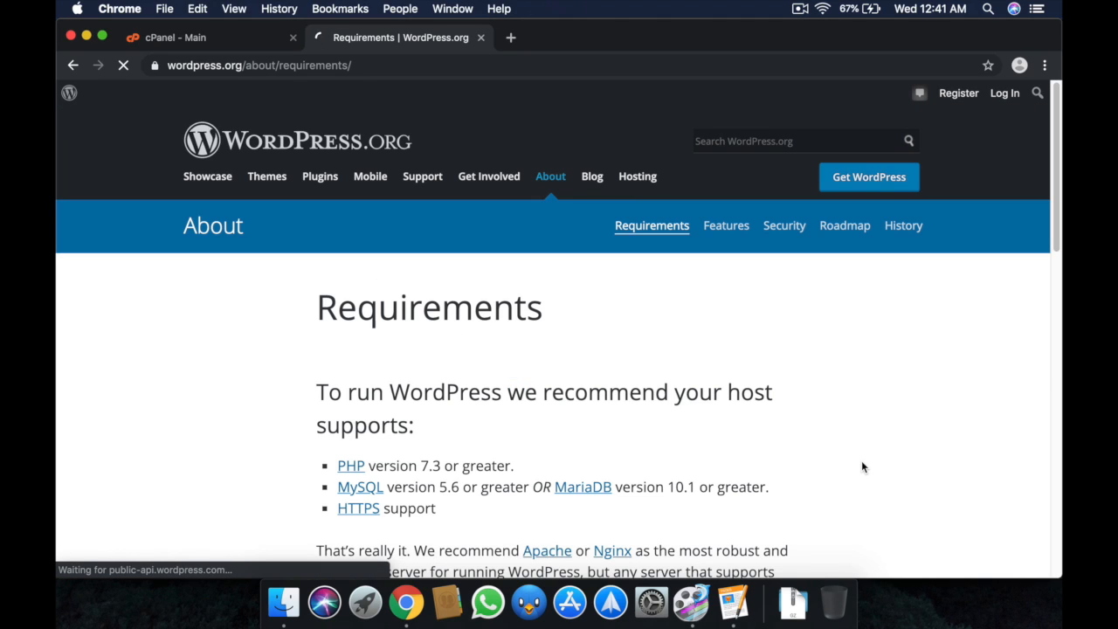
Highlight the PHP 7.3 and MySQL 5.6 requirements on the Requirements page.
scroll(861, 460, "down", 2)
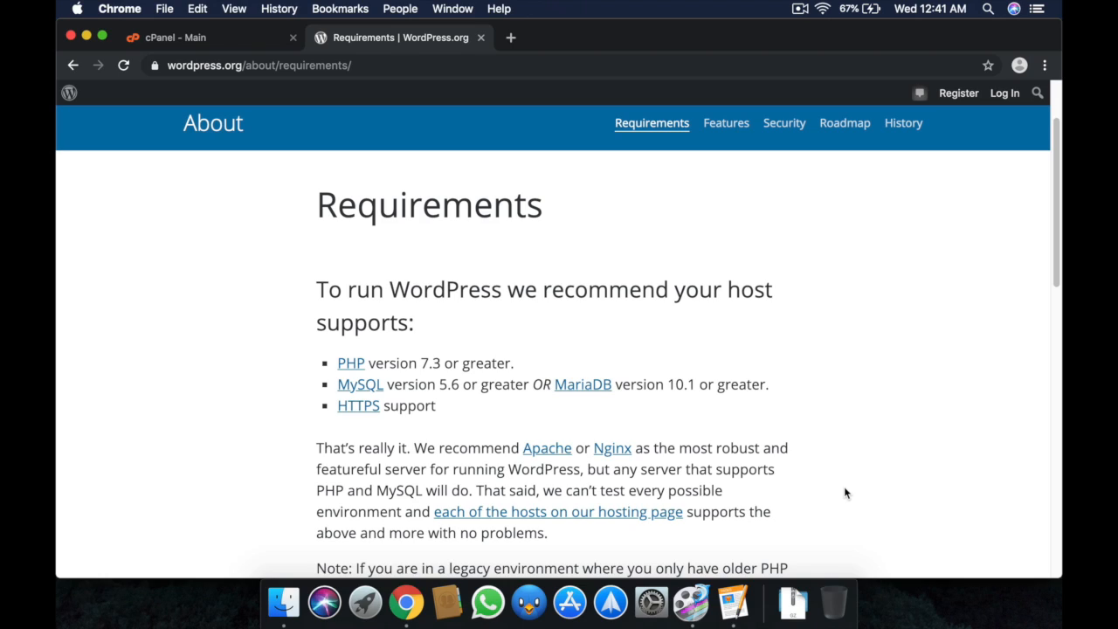
scroll(840, 493, "down", 1)
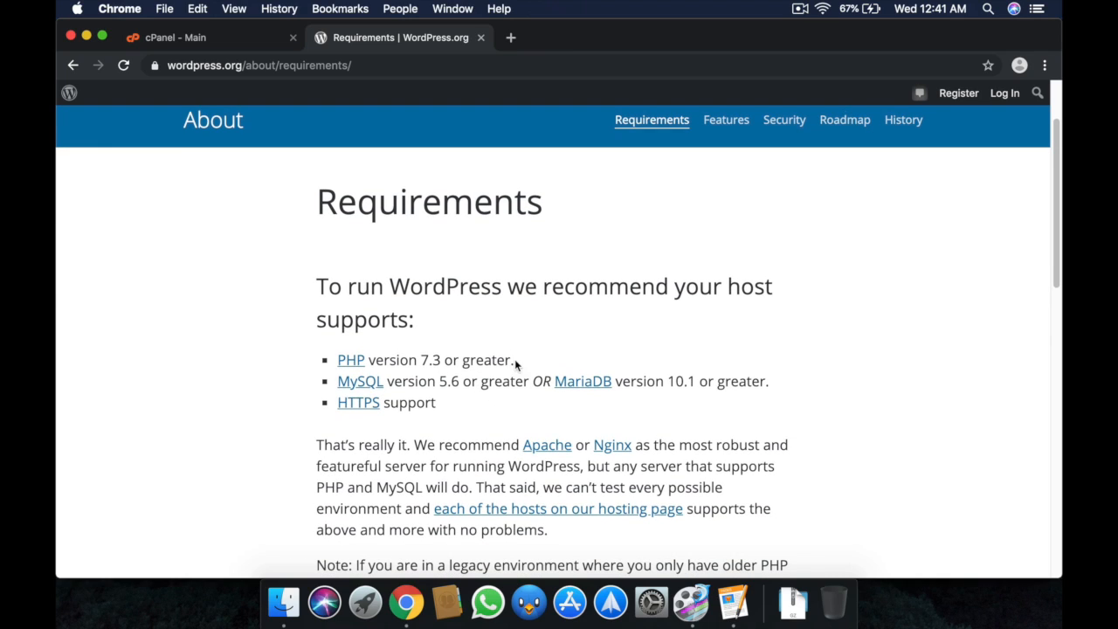
left_click_drag(514, 359, 341, 359)
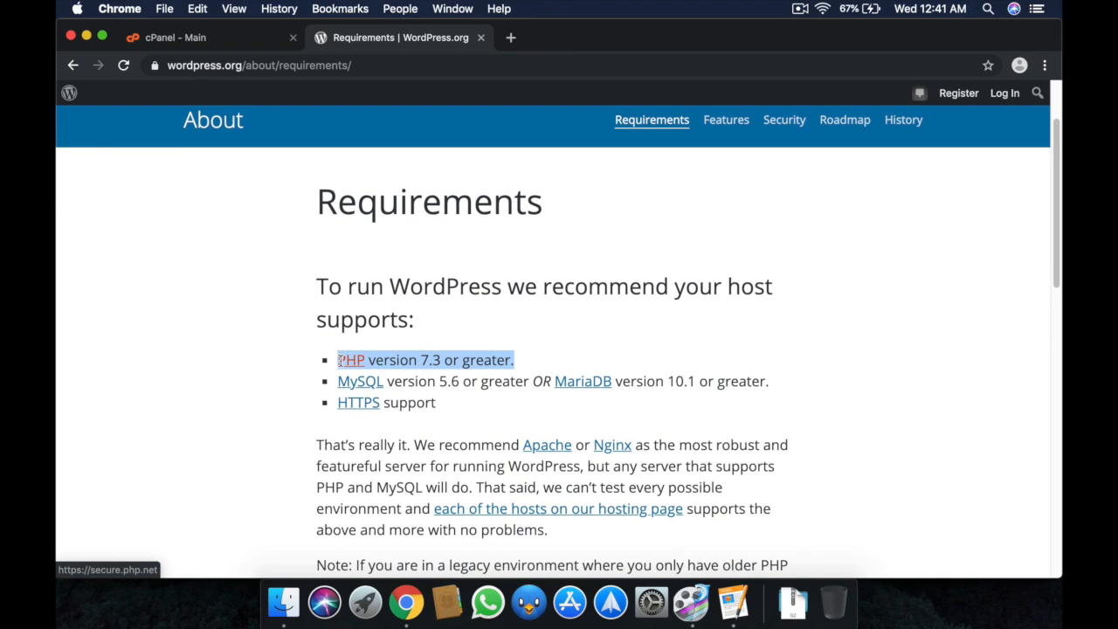
left_click(444, 412)
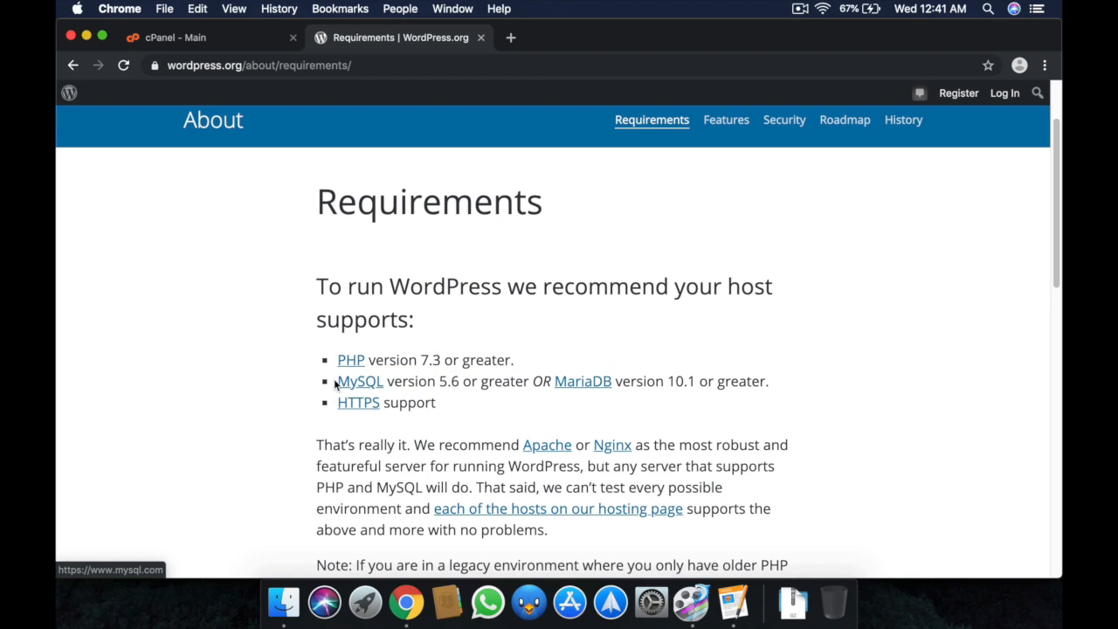
left_click_drag(337, 382, 529, 381)
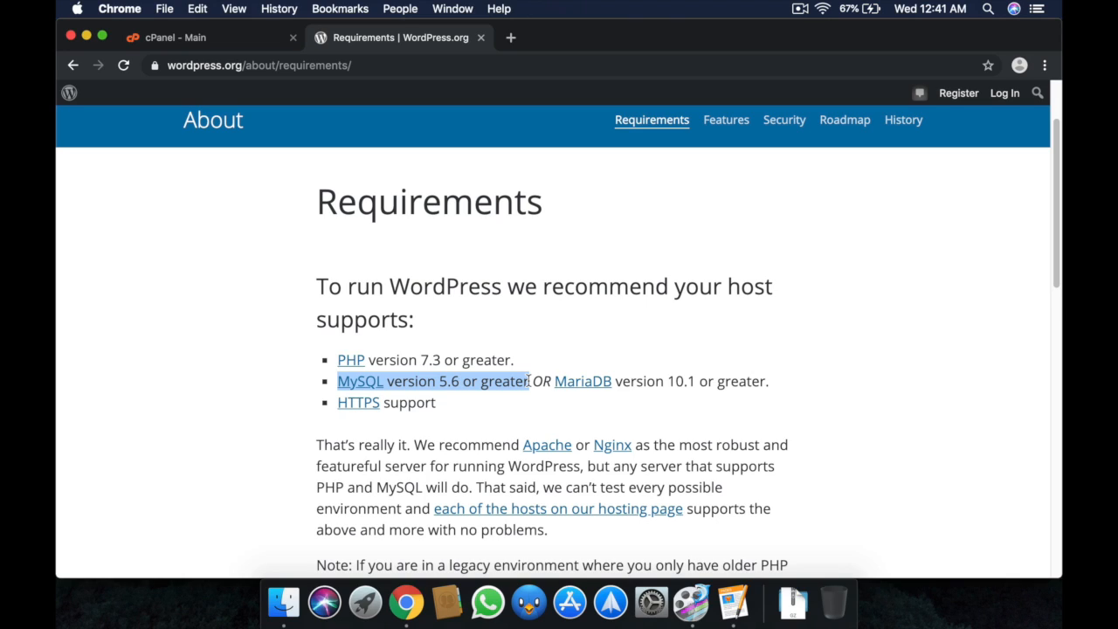
left_click(601, 405)
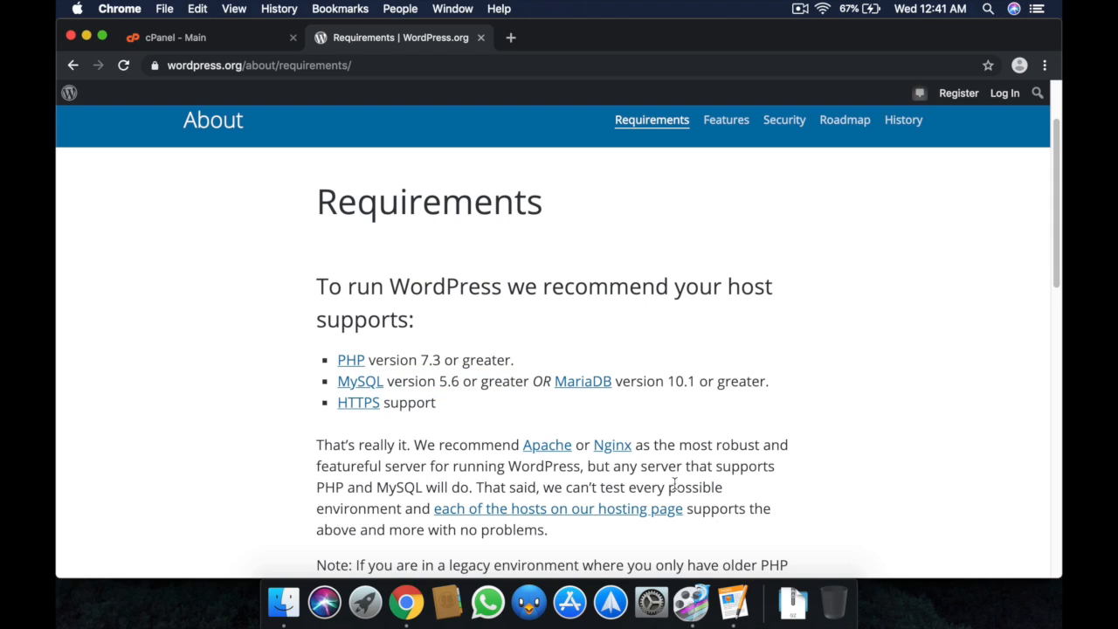
scroll(681, 481, "down", 2)
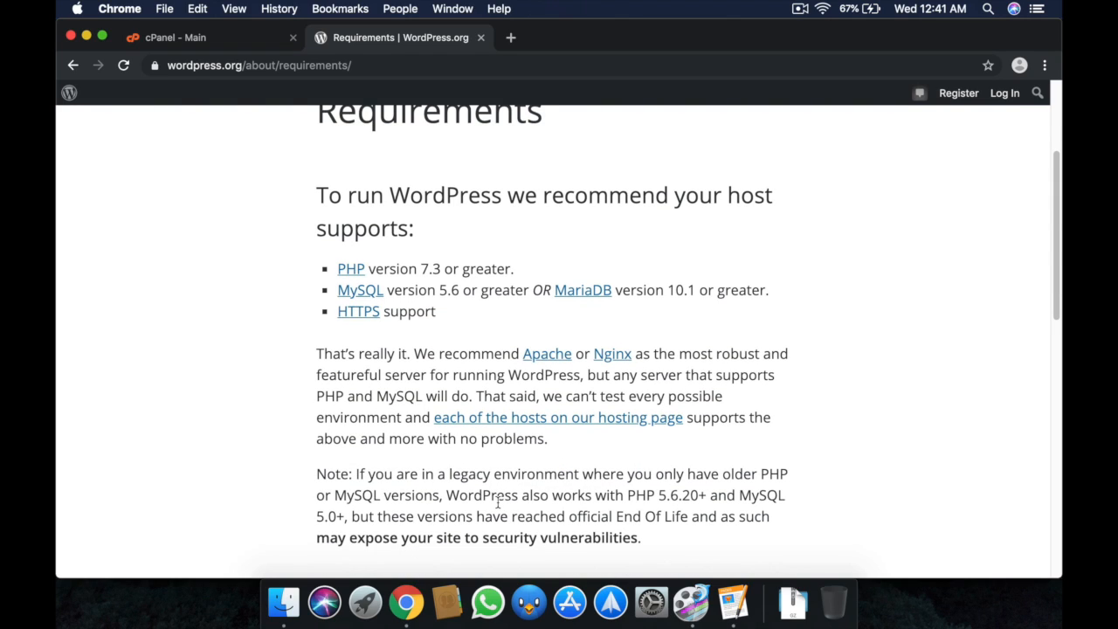
Highlight the note about older PHP and MySQL versions, then go back to the cPanel - Main tab.
left_click_drag(449, 496, 346, 515)
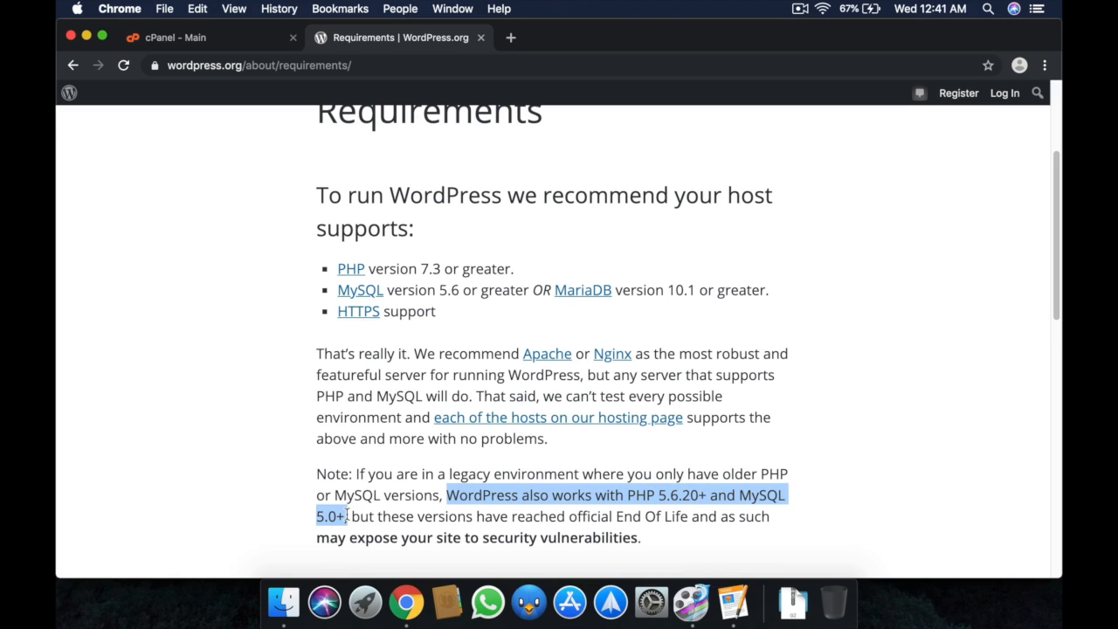
left_click(862, 527)
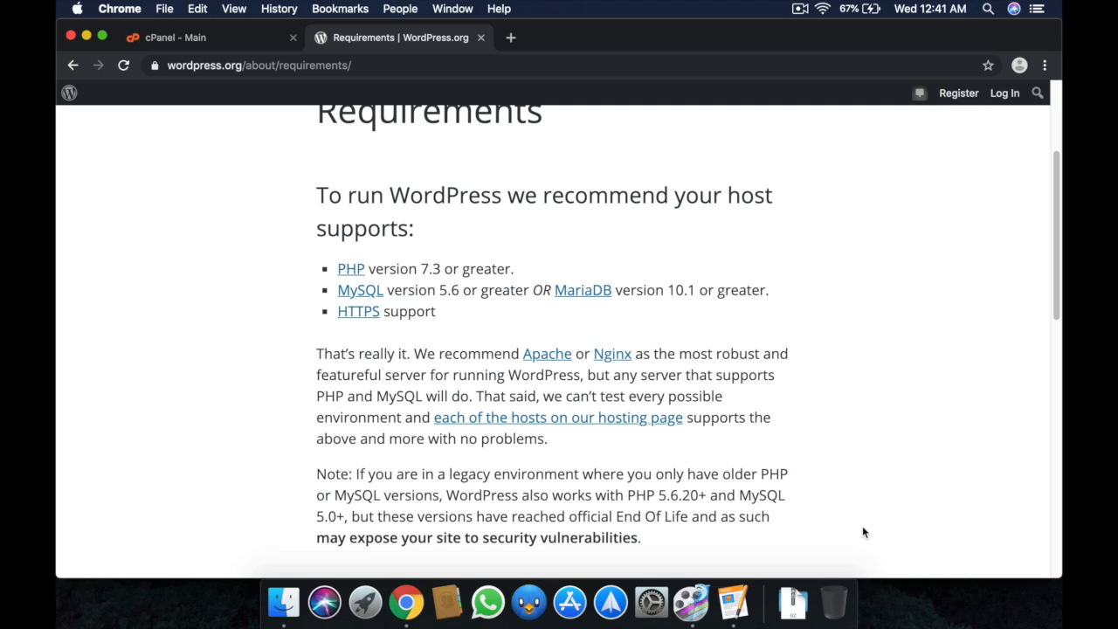
key("ctrl+shift+Tab")
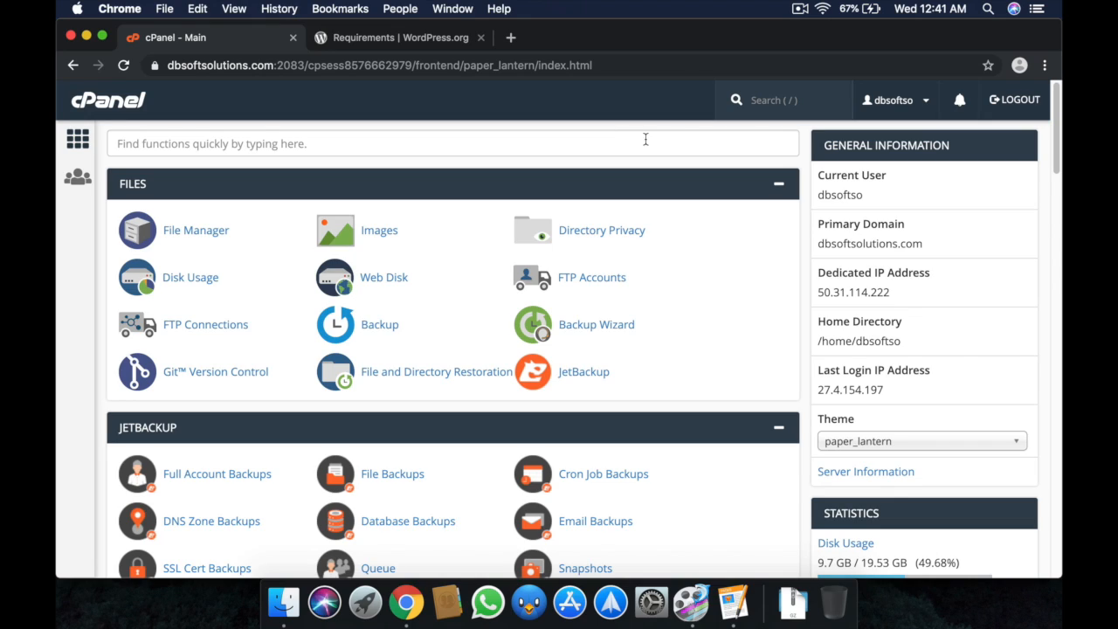
Open File Manager and go into the public_html/techncoder.com folder.
left_click(196, 232)
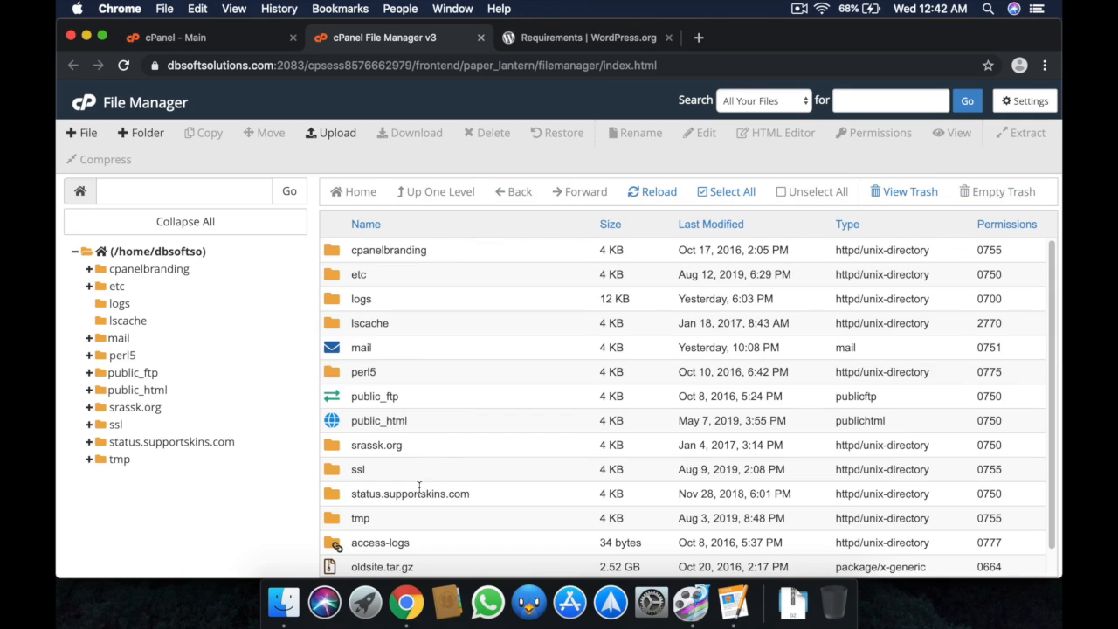
double_click(452, 424)
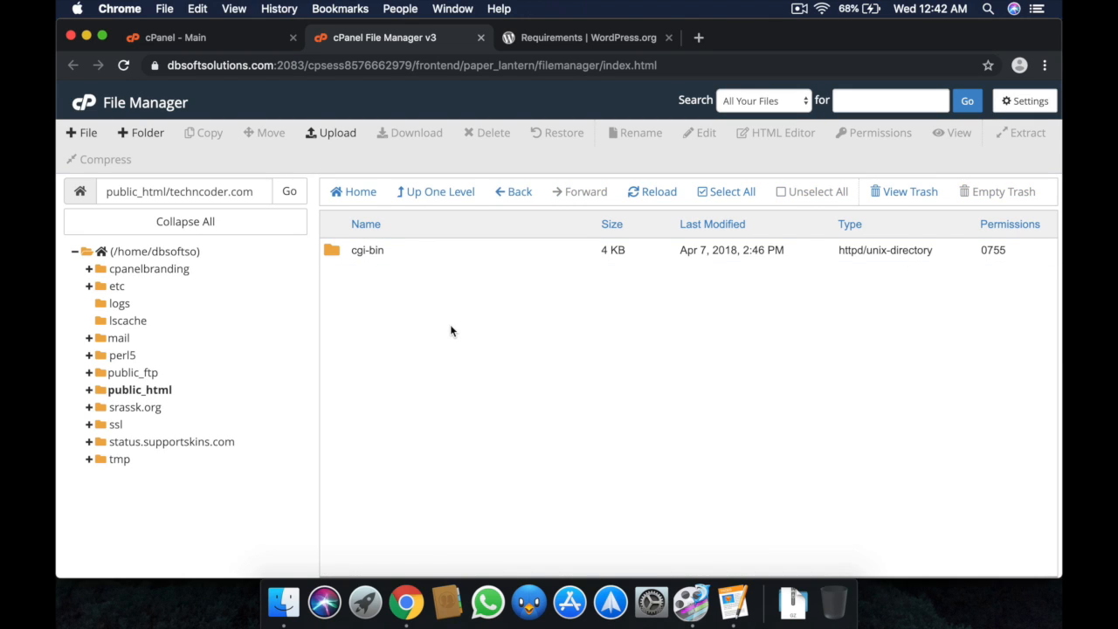
Create a new file named phpinfo.php in the techncoder.com folder.
left_click(86, 133)
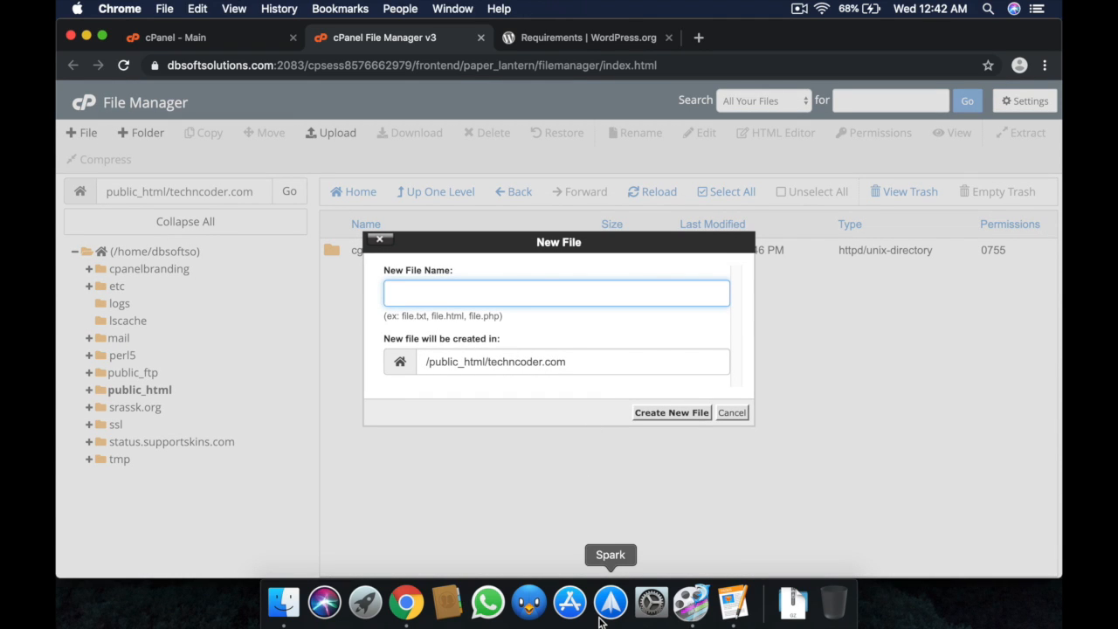
type("phpinfo.php")
key("Return")
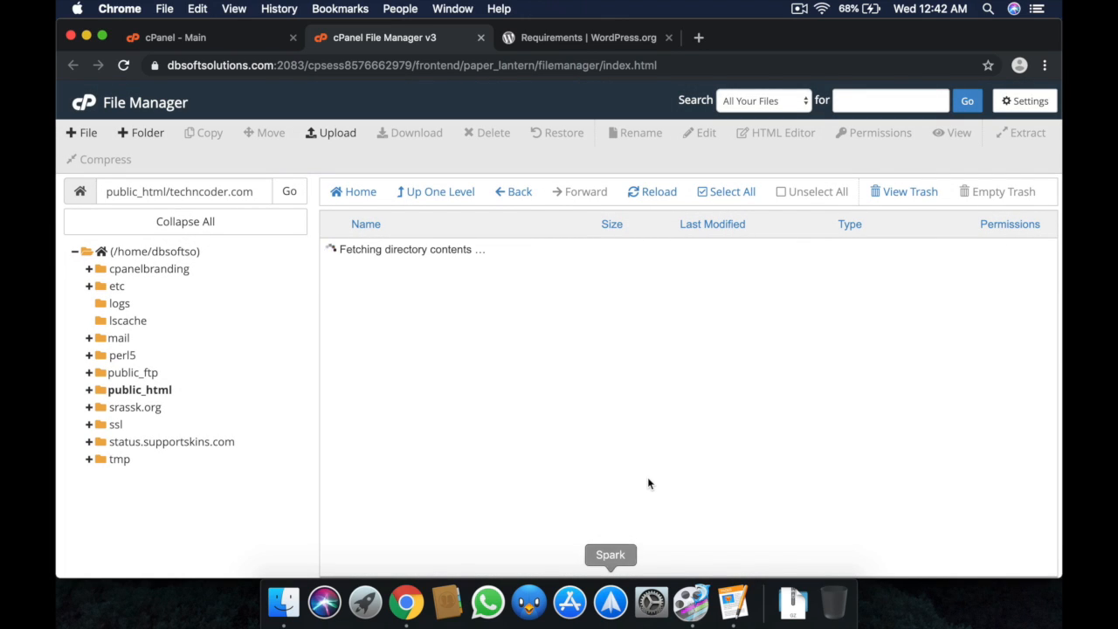
Write <?php phpinfo(); ?> into phpinfo.php, save it and close the editor.
right_click(413, 273)
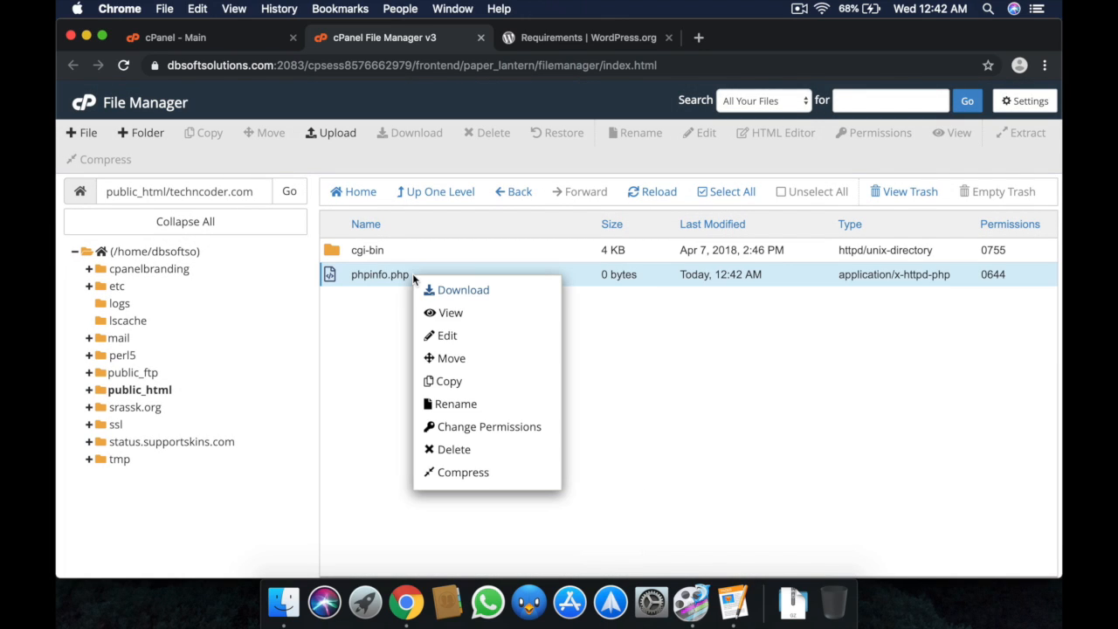
left_click(445, 336)
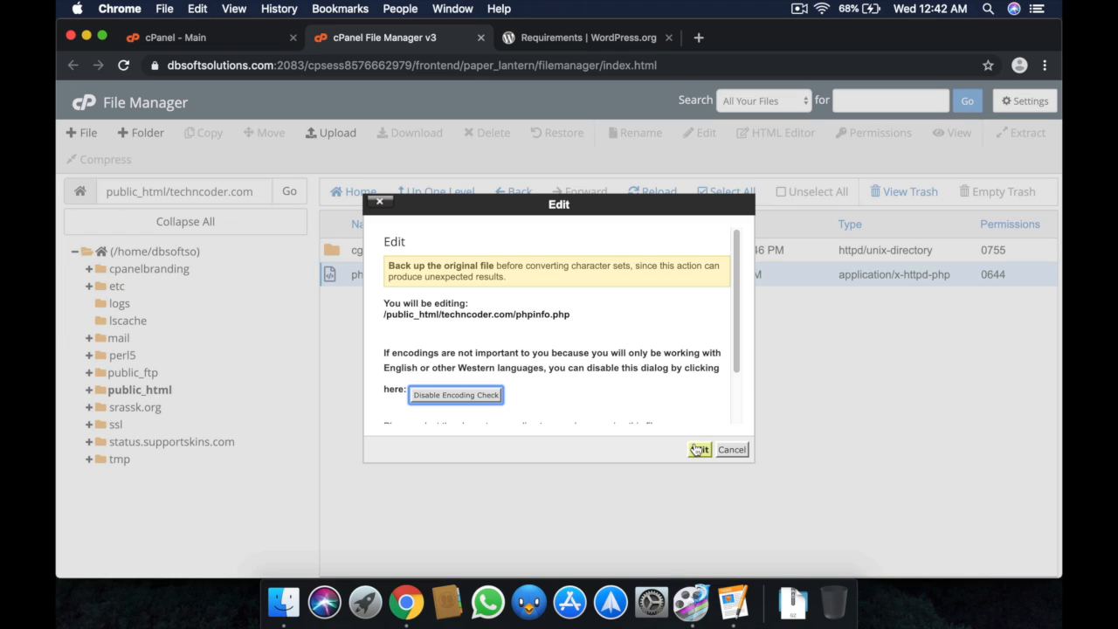
left_click(698, 449)
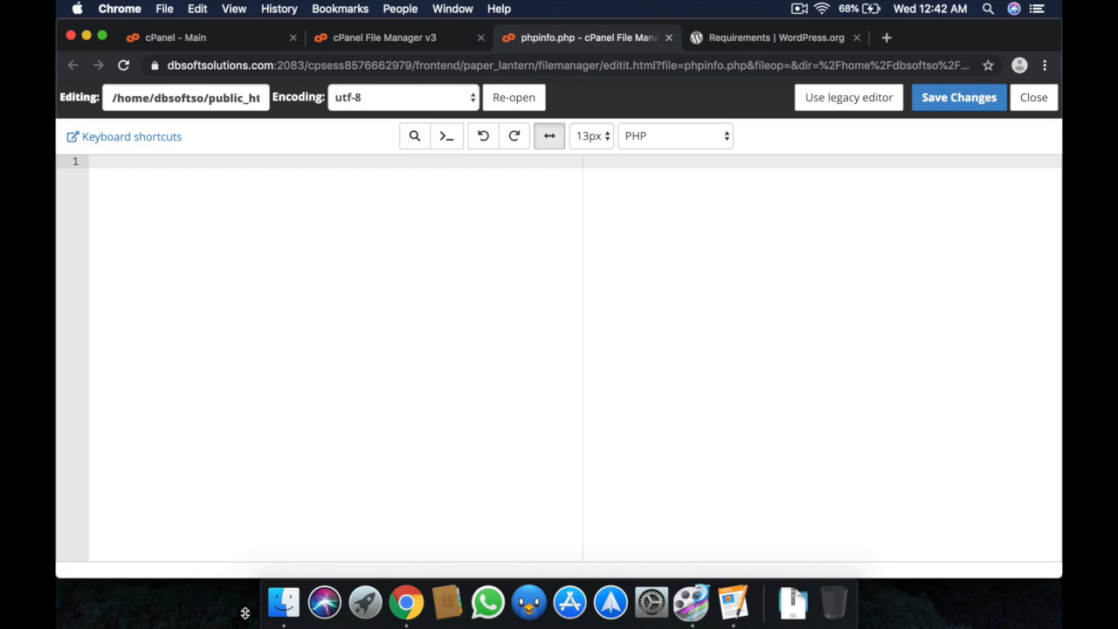
type("<?php")
key("Return")
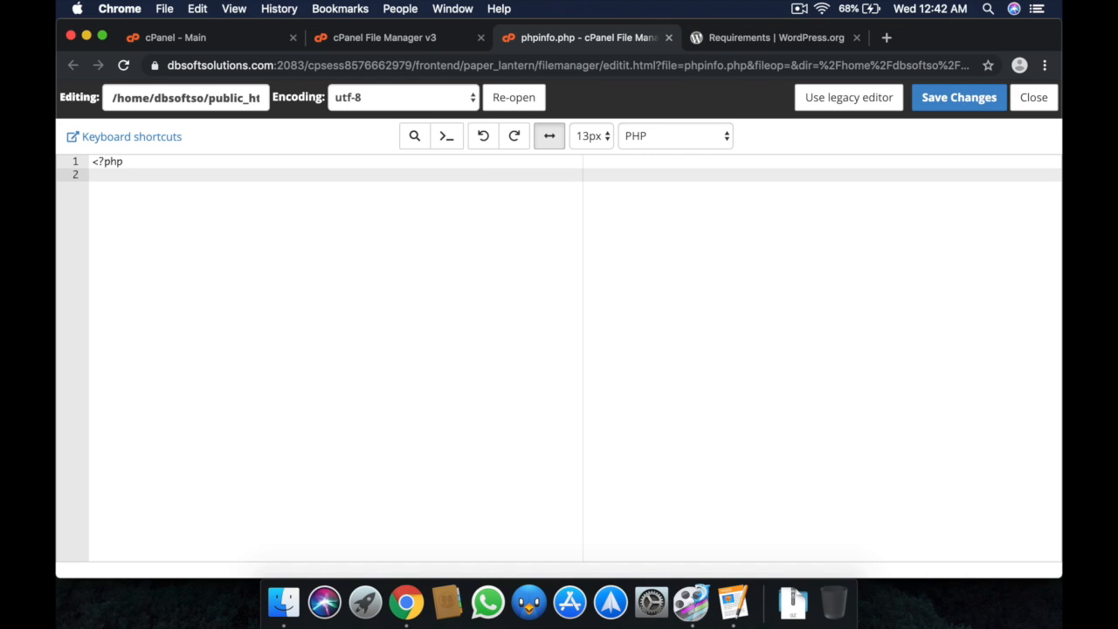
type("phpinfo();")
key("Return")
type("?>")
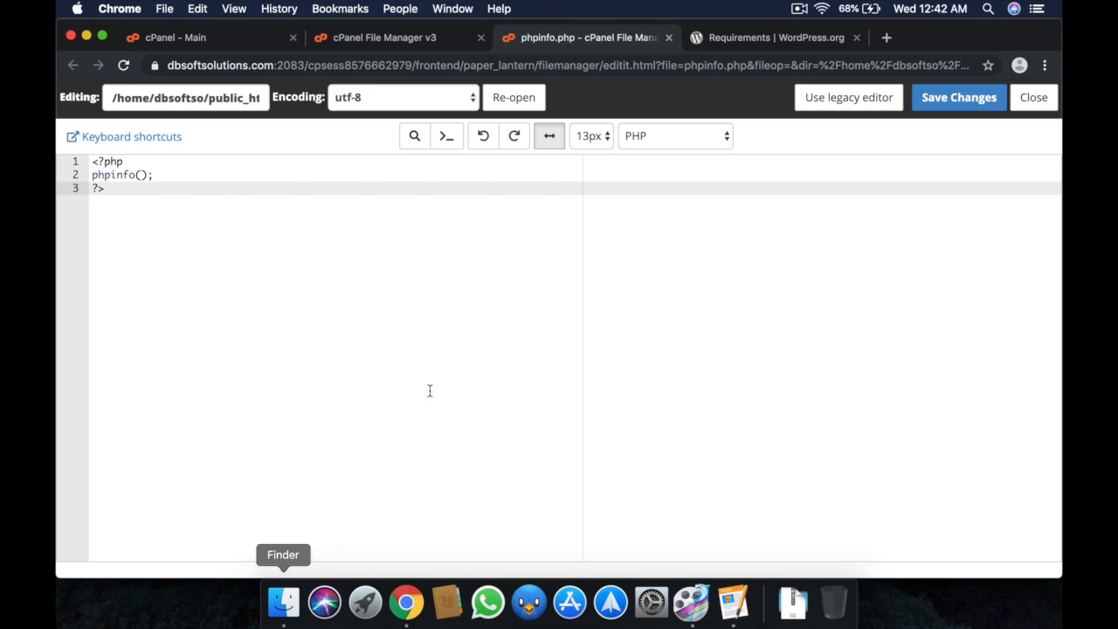
left_click(940, 97)
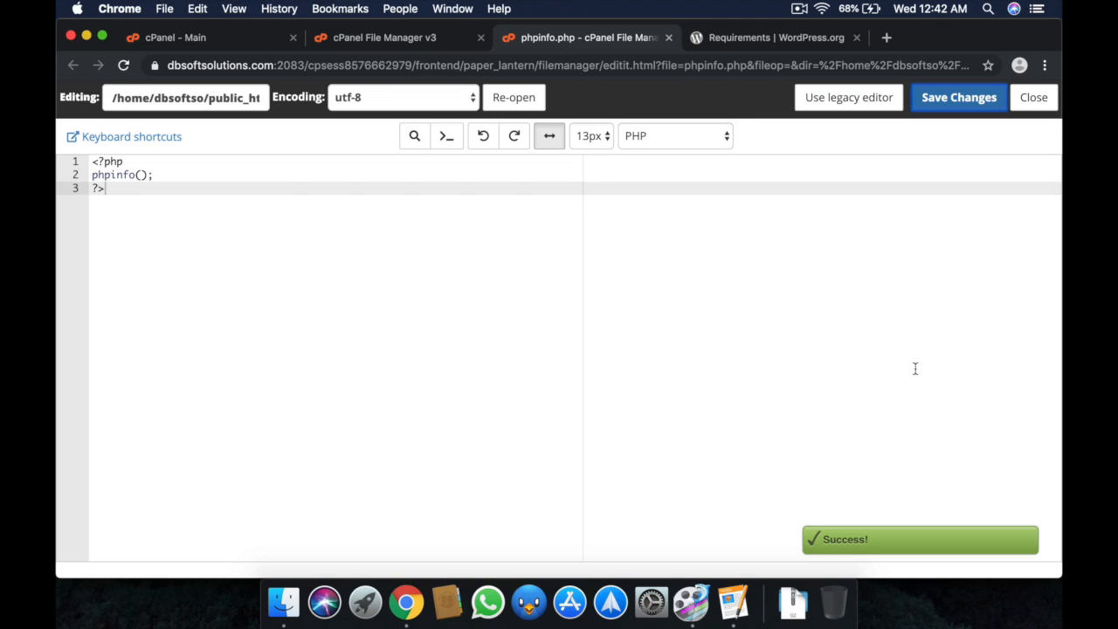
left_click(1047, 98)
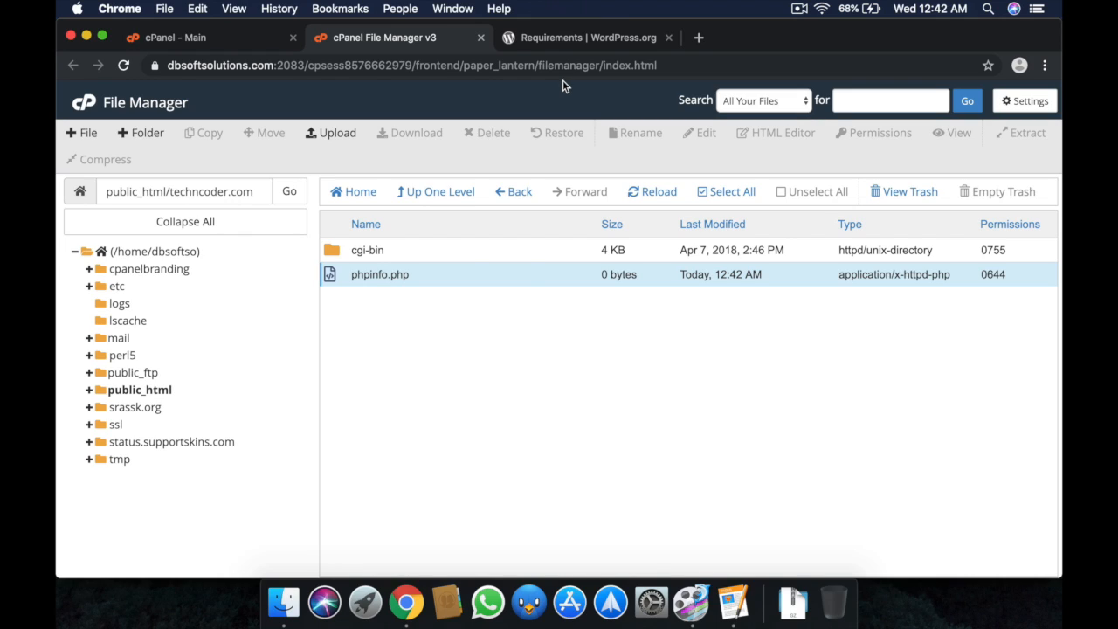
Load techncoder.com/phpinfo.php in a new tab and highlight the PHP Version 7.3.8 heading.
left_click(698, 38)
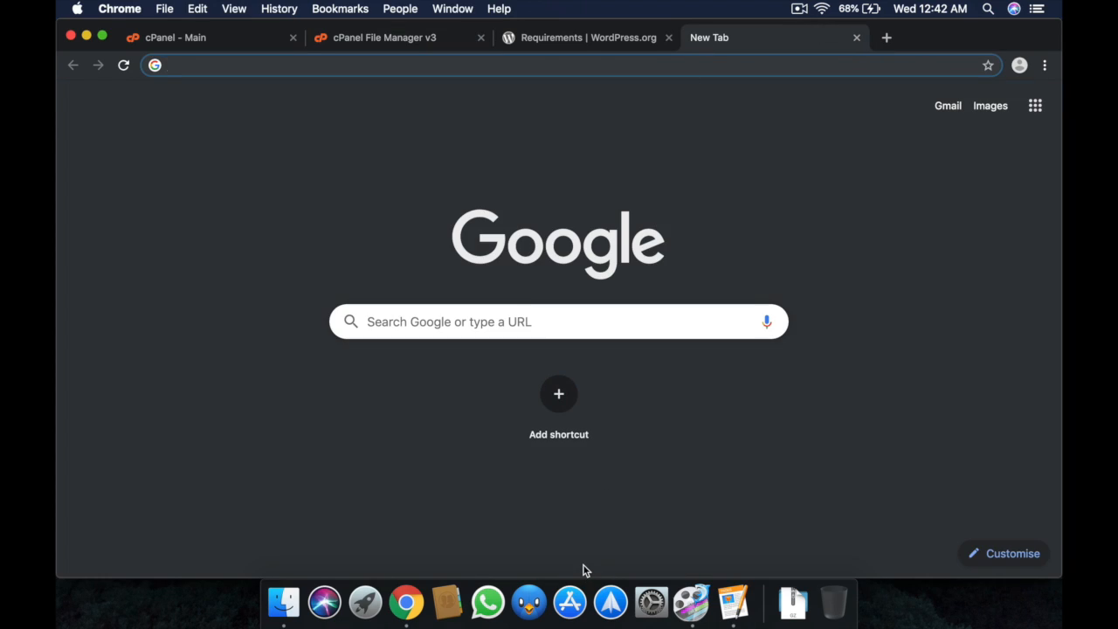
type("techn")
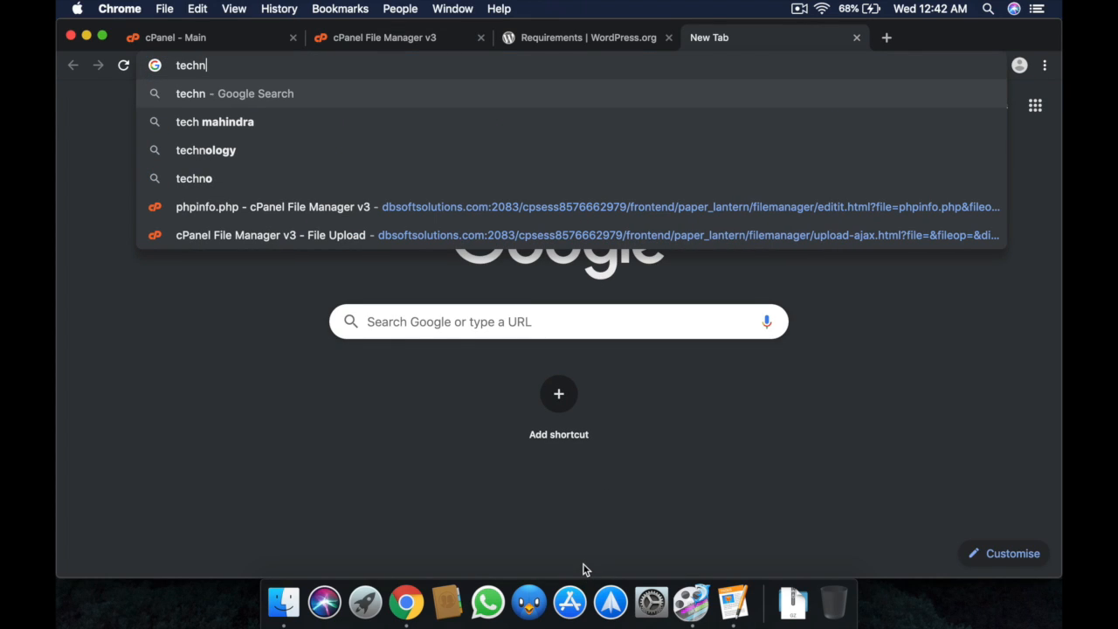
type("coder.c")
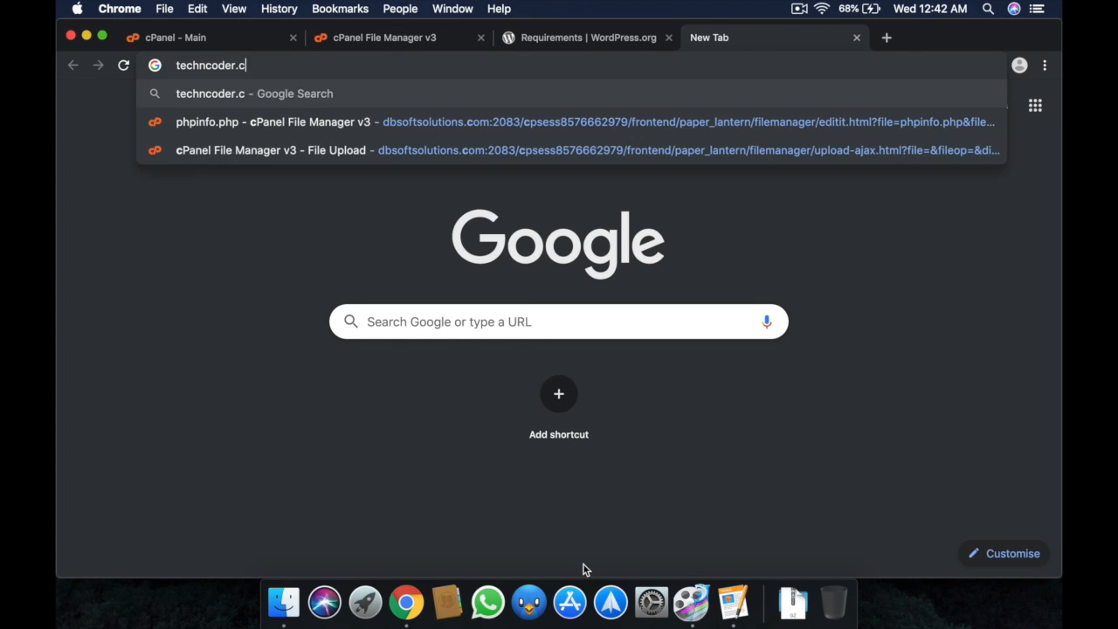
type("om/p")
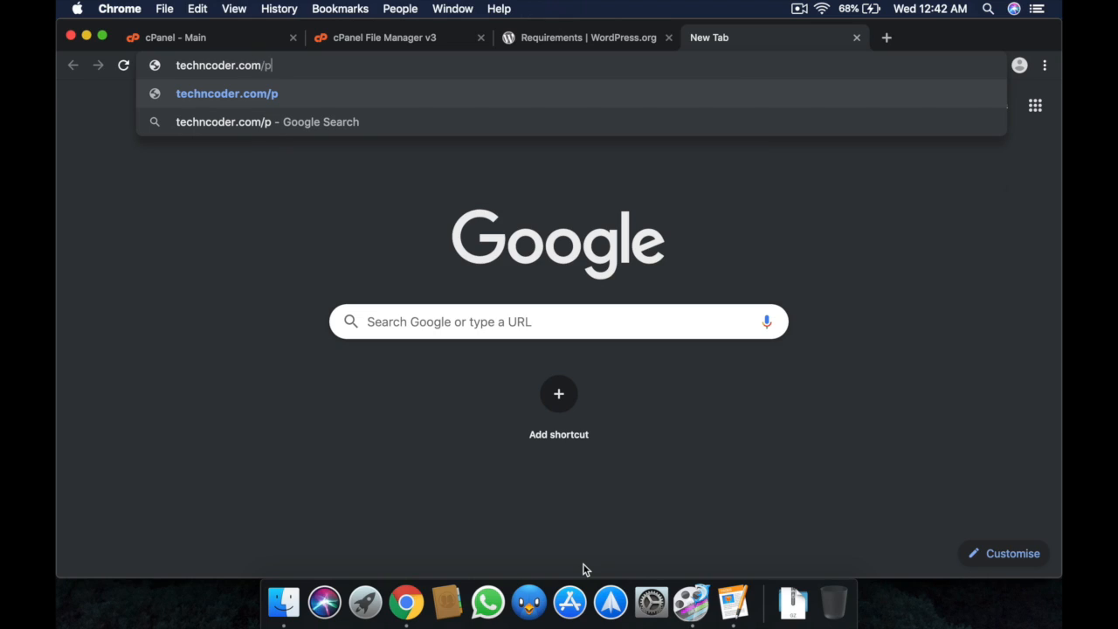
type("hpinfo.")
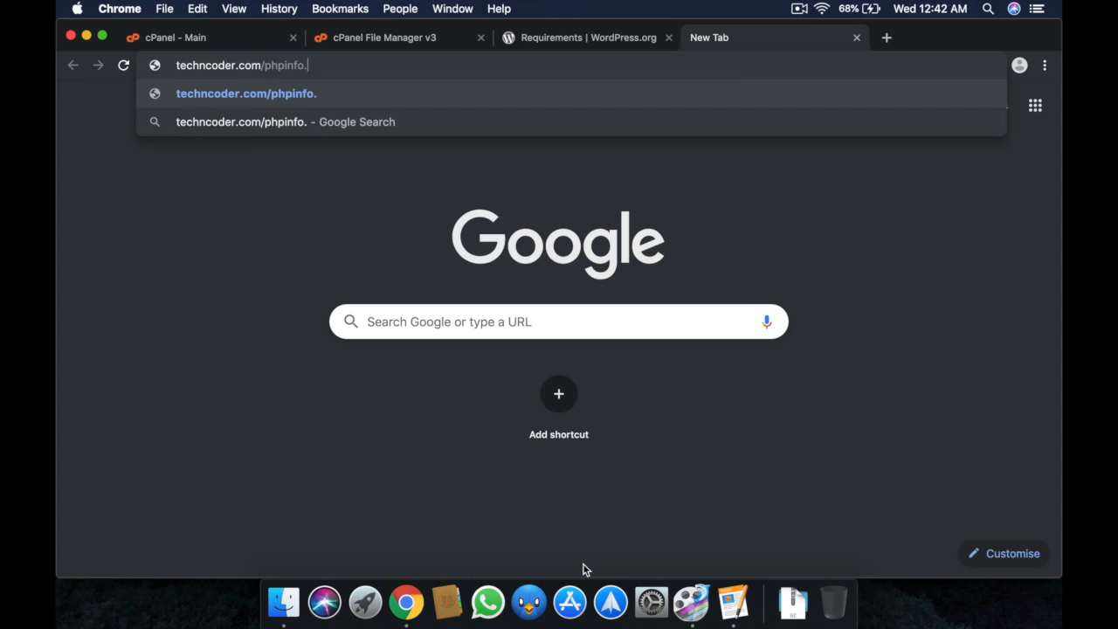
type("php")
key("Return")
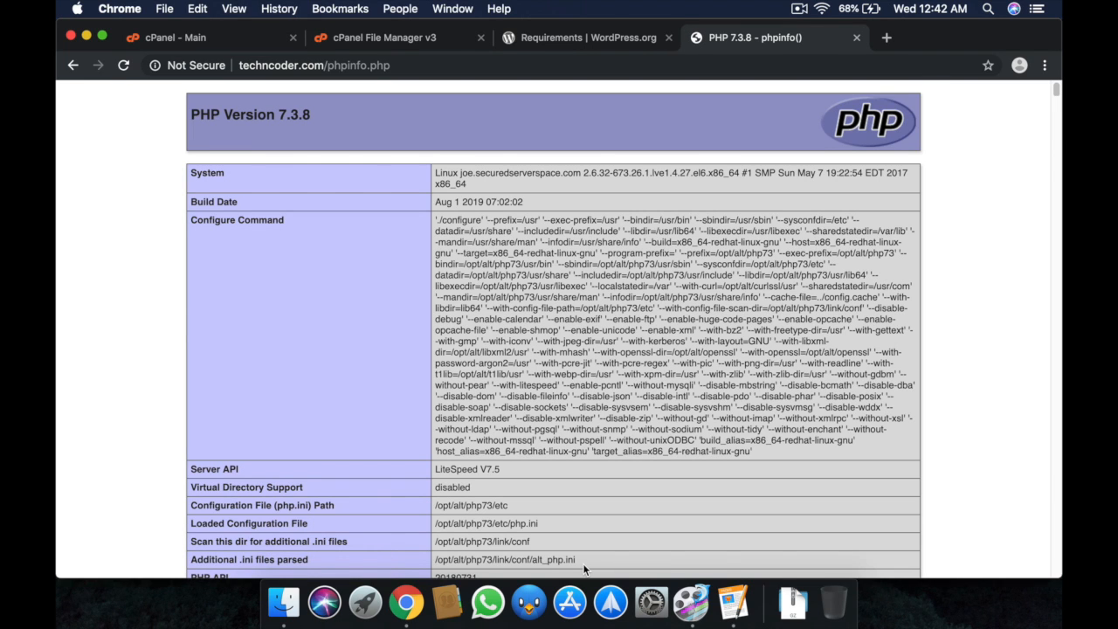
scroll(555, 393, "down", 5)
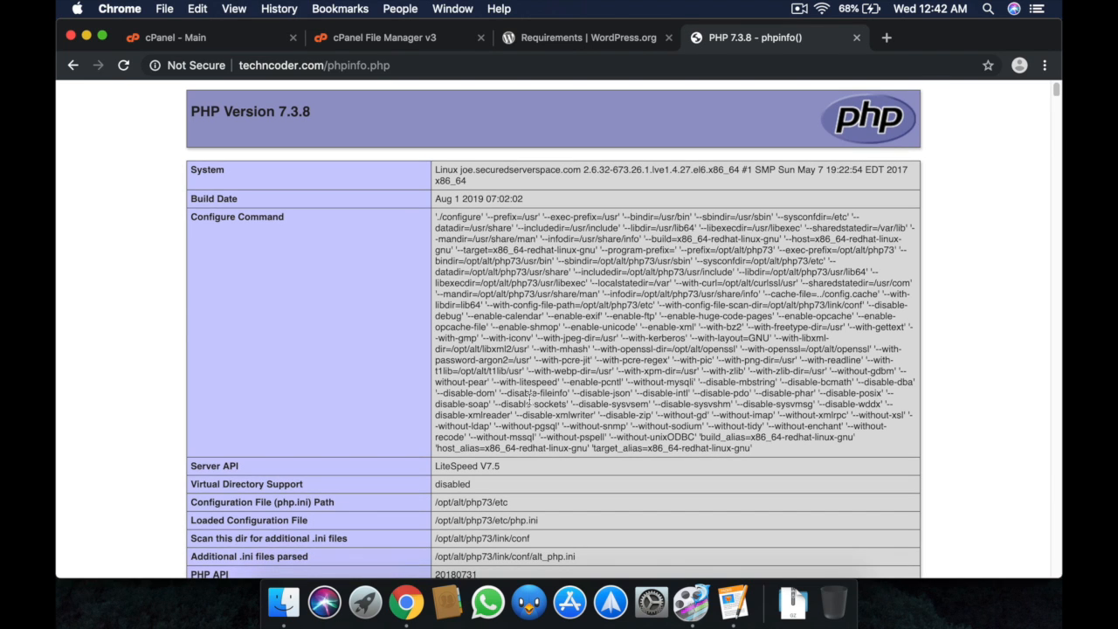
scroll(496, 402, "down", 20)
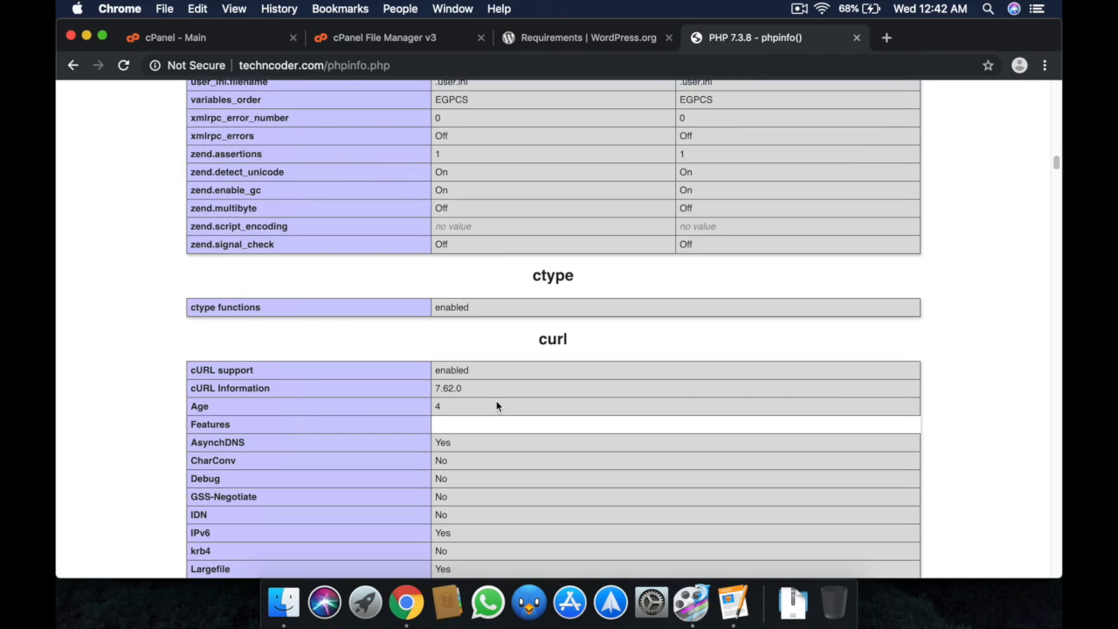
scroll(497, 406, "down", 5)
scroll(494, 405, "up", 20)
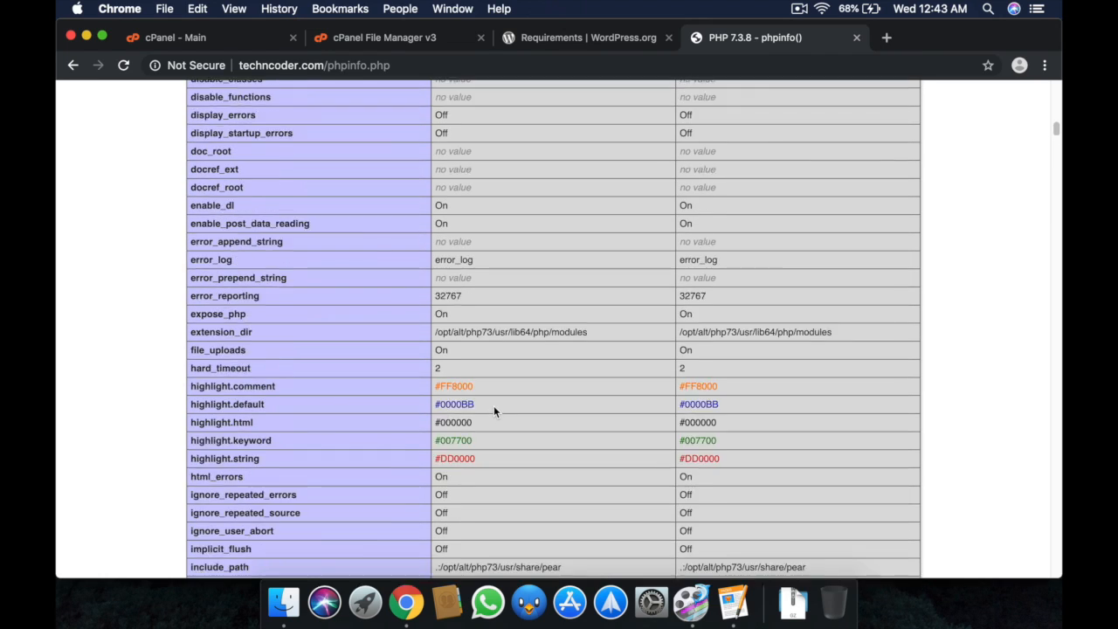
scroll(490, 404, "up", 4)
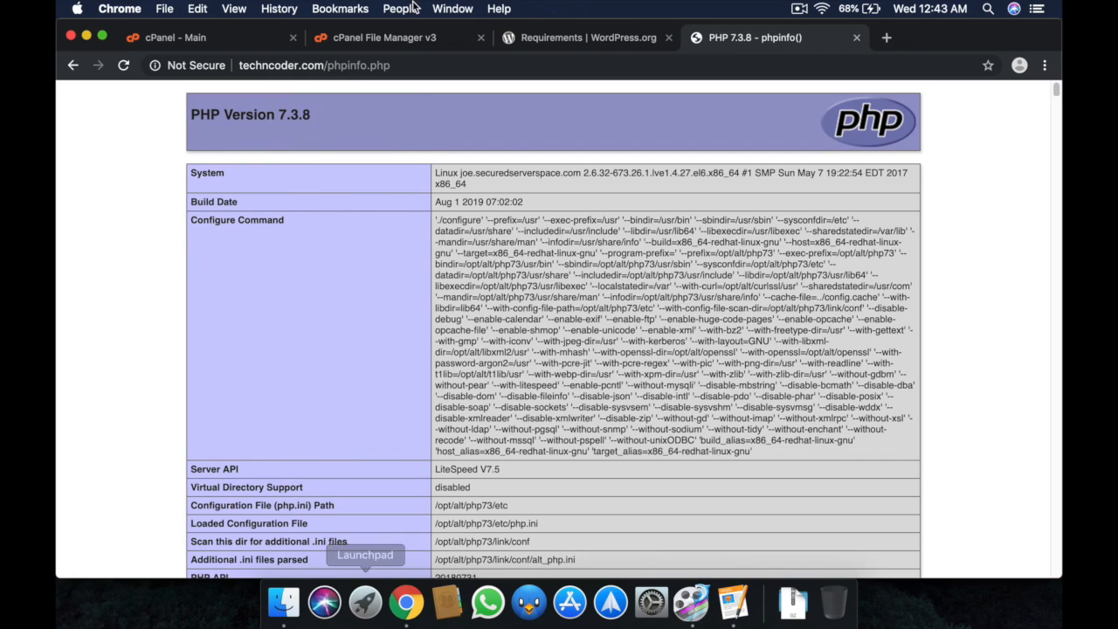
left_click_drag(339, 108, 192, 122)
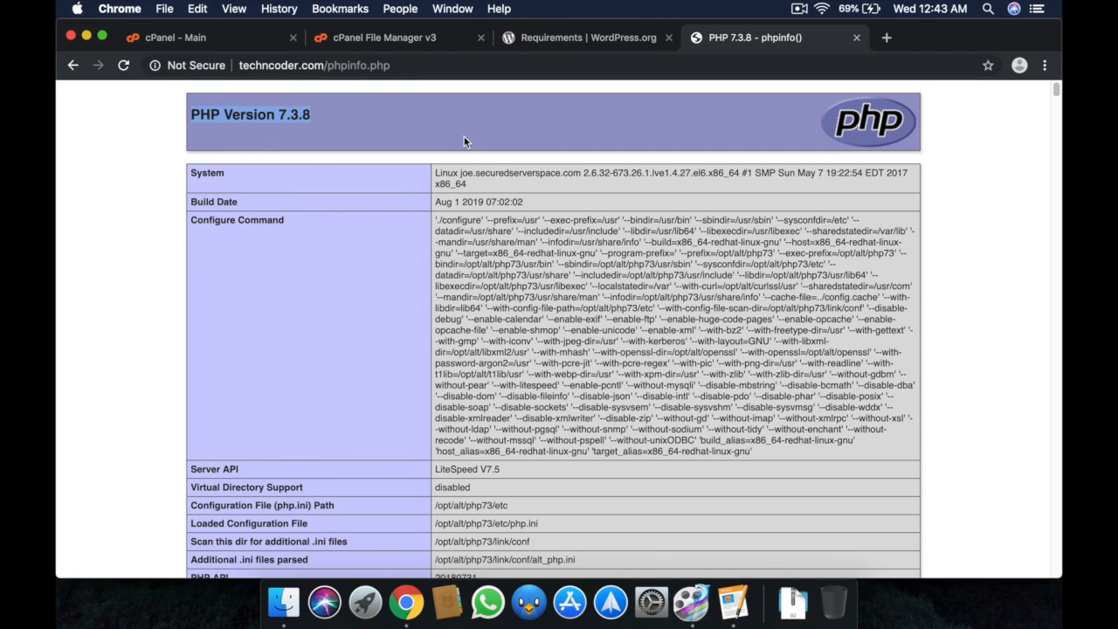
Switch to the WordPress Requirements tab and highlight PHP '7.3 or greater'.
left_click(574, 44)
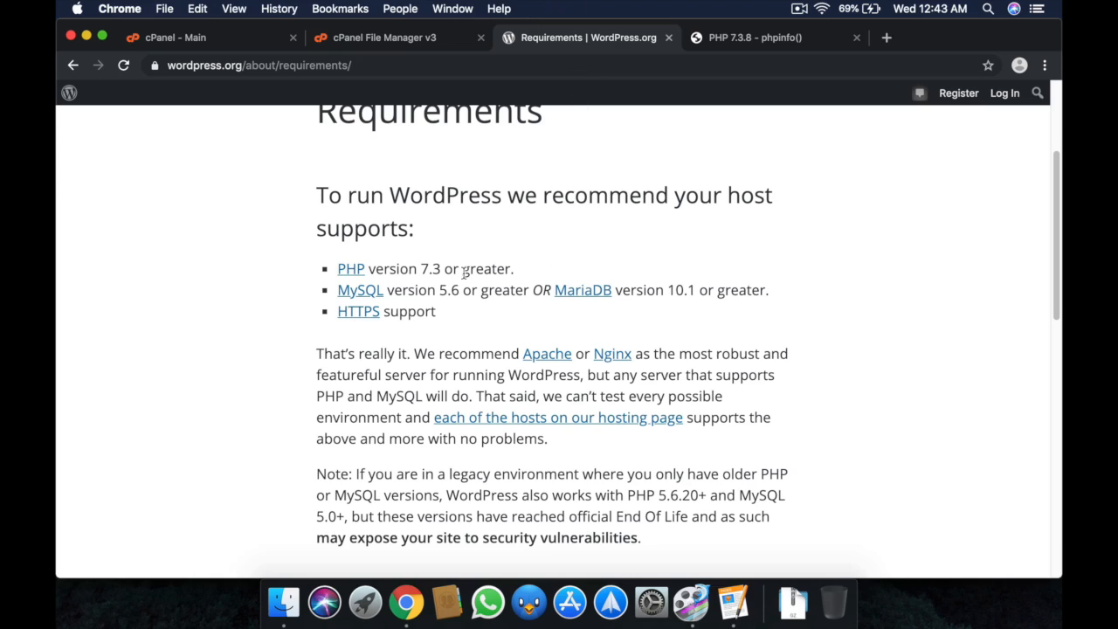
left_click_drag(420, 268, 511, 269)
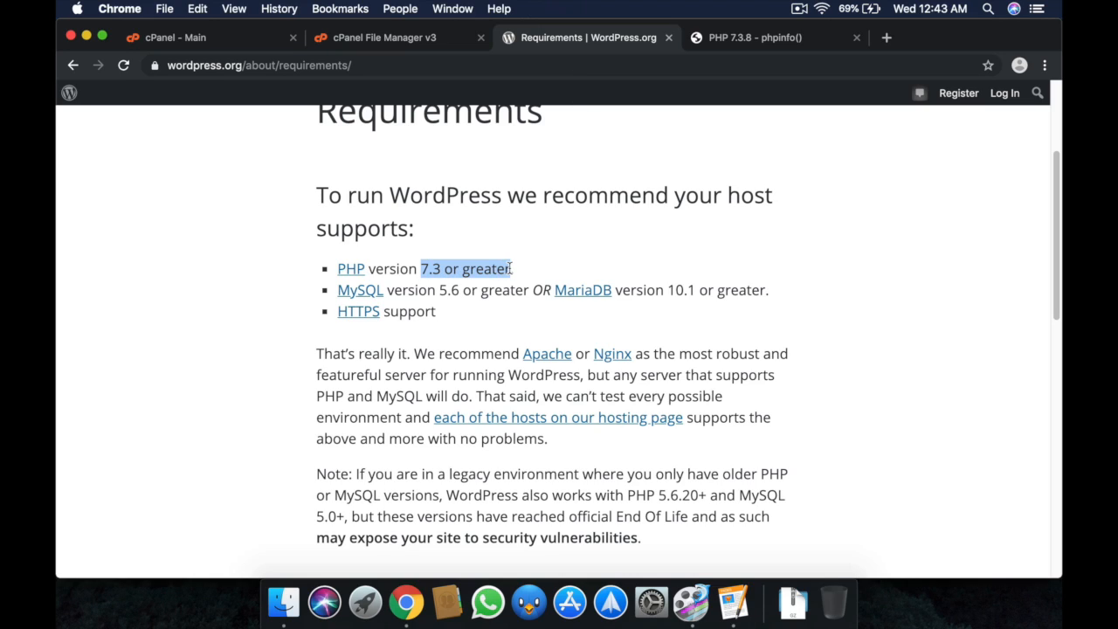
left_click(678, 189)
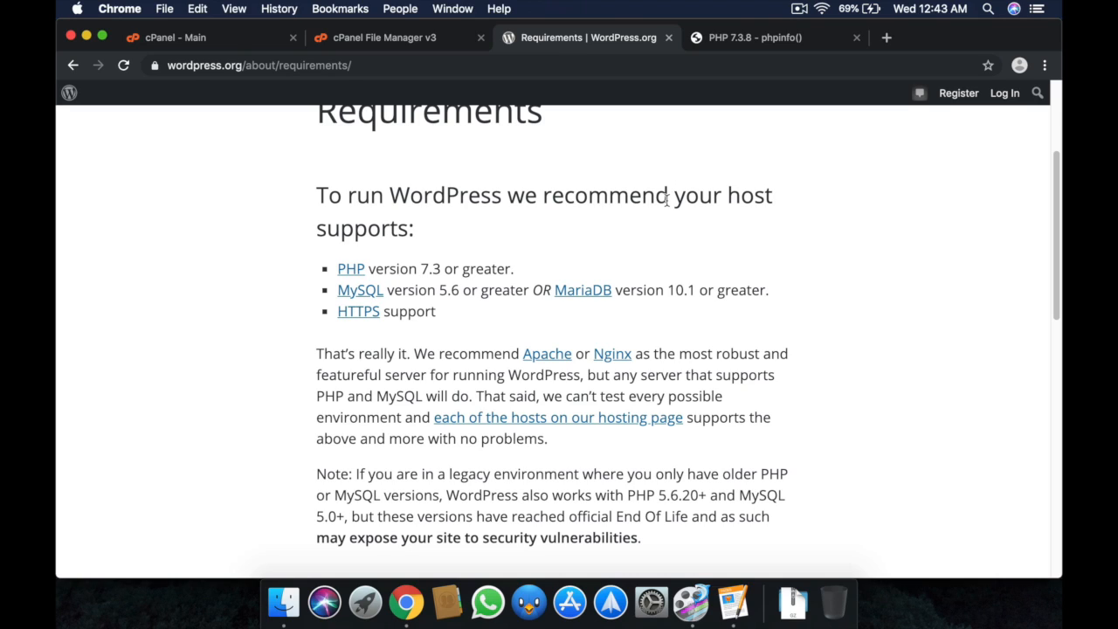
Go to the Get WordPress page offering WordPress 5.2.2 for download.
scroll(667, 201, "up", 5)
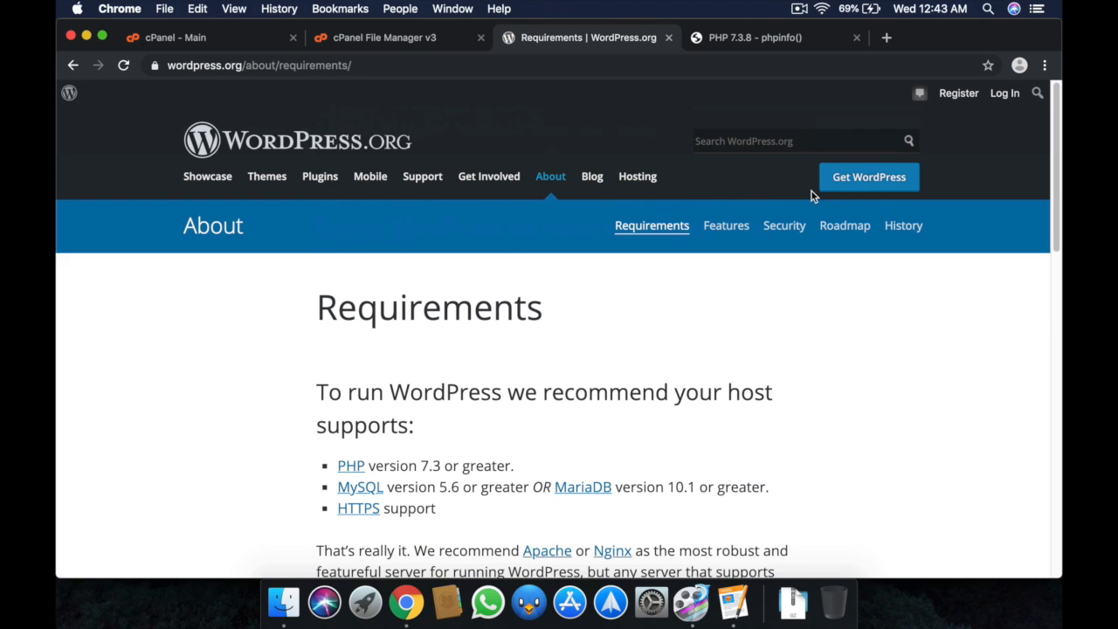
left_click(873, 181)
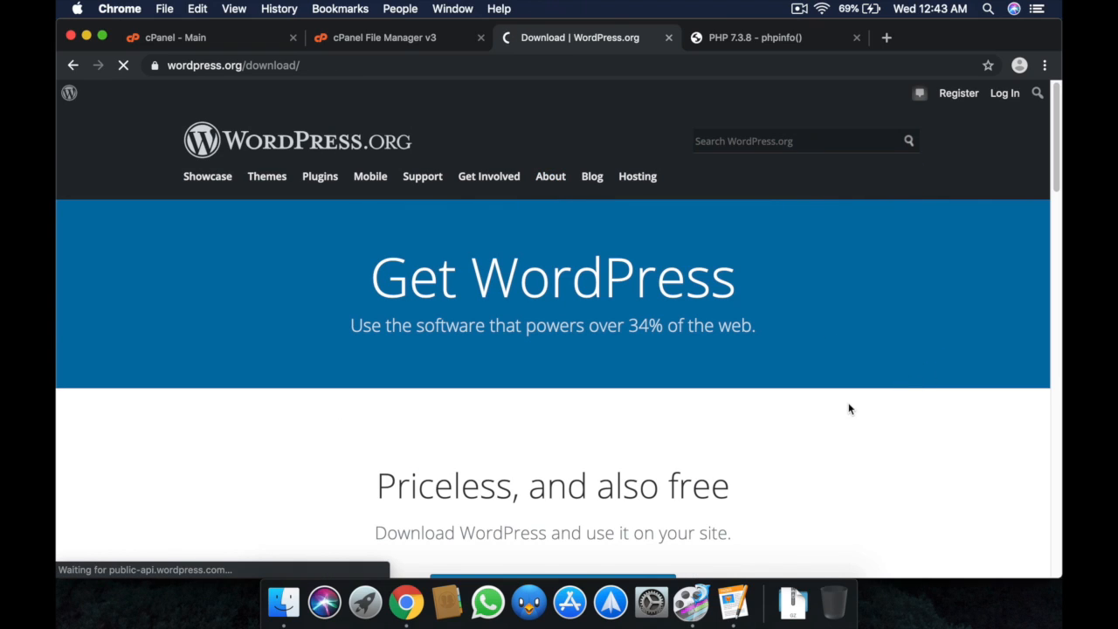
scroll(847, 406, "down", 3)
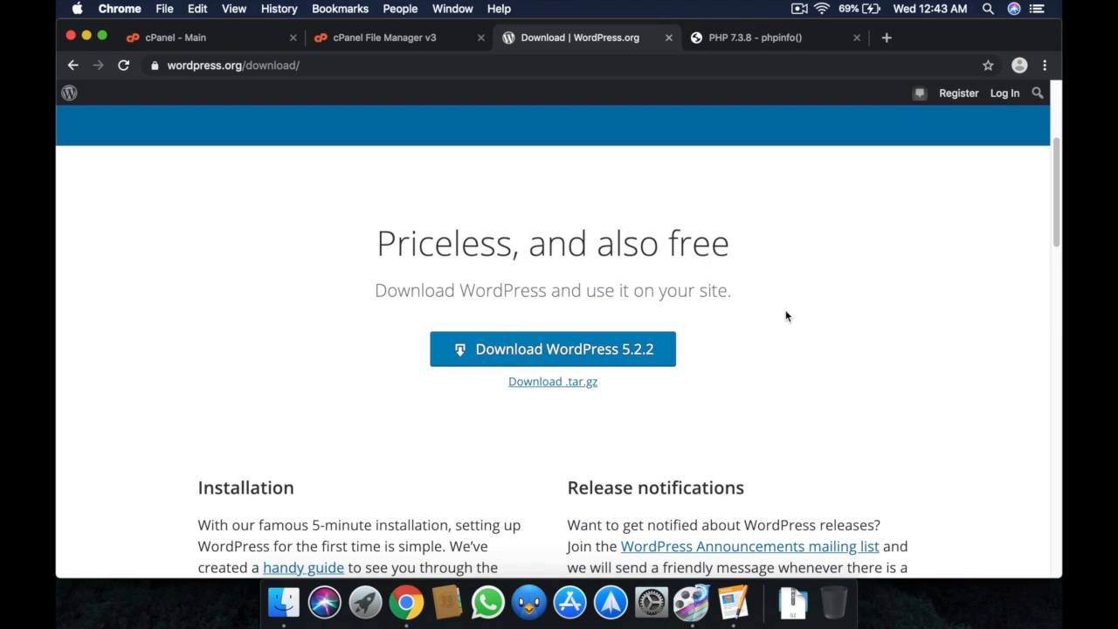
Upload wordpress-5.2.2.tar.gz from Downloads into the techncoder.com folder and go back to the listing.
left_click(431, 38)
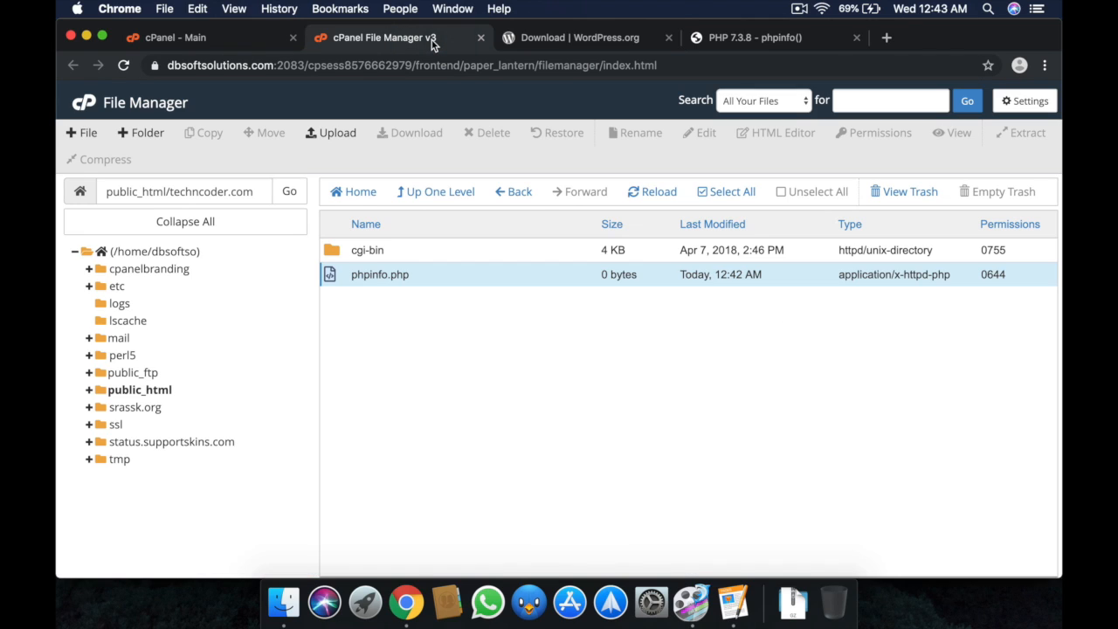
left_click(338, 133)
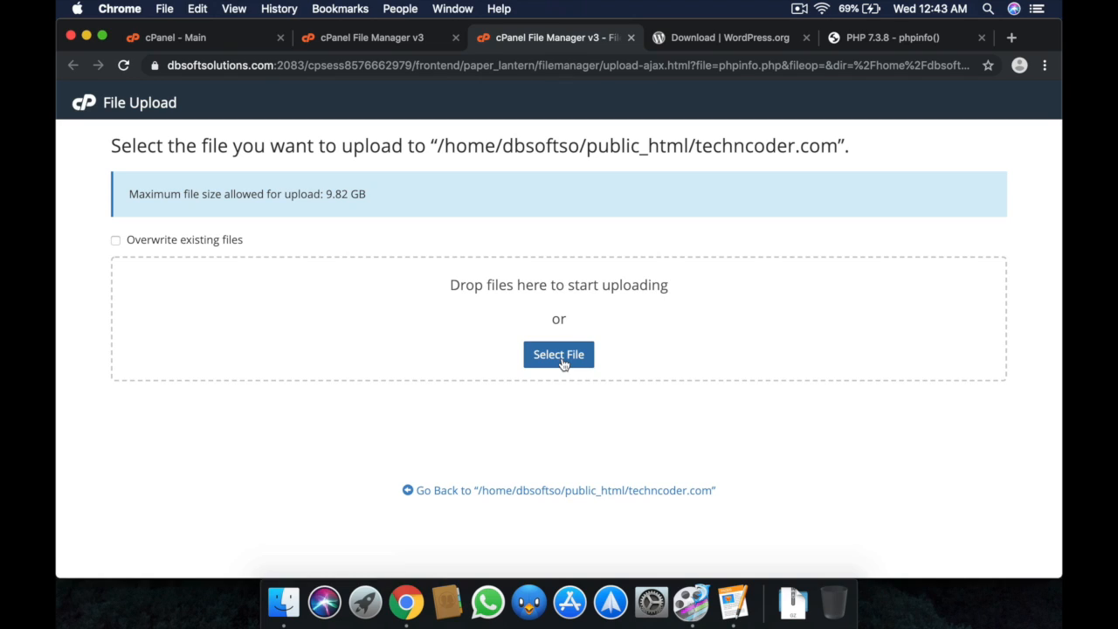
left_click(561, 356)
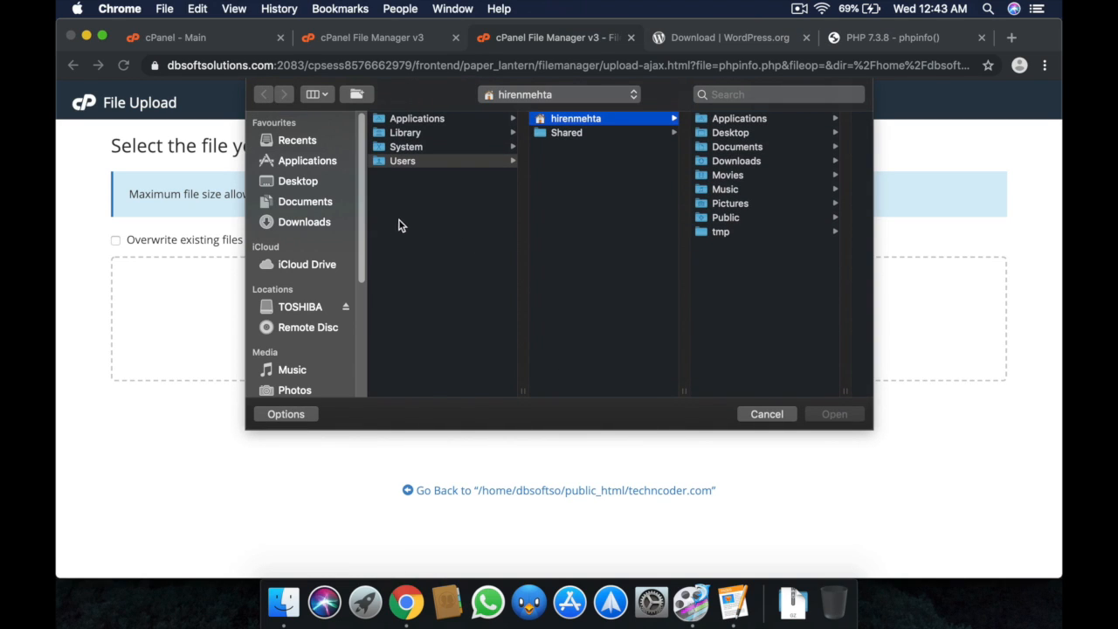
left_click(309, 221)
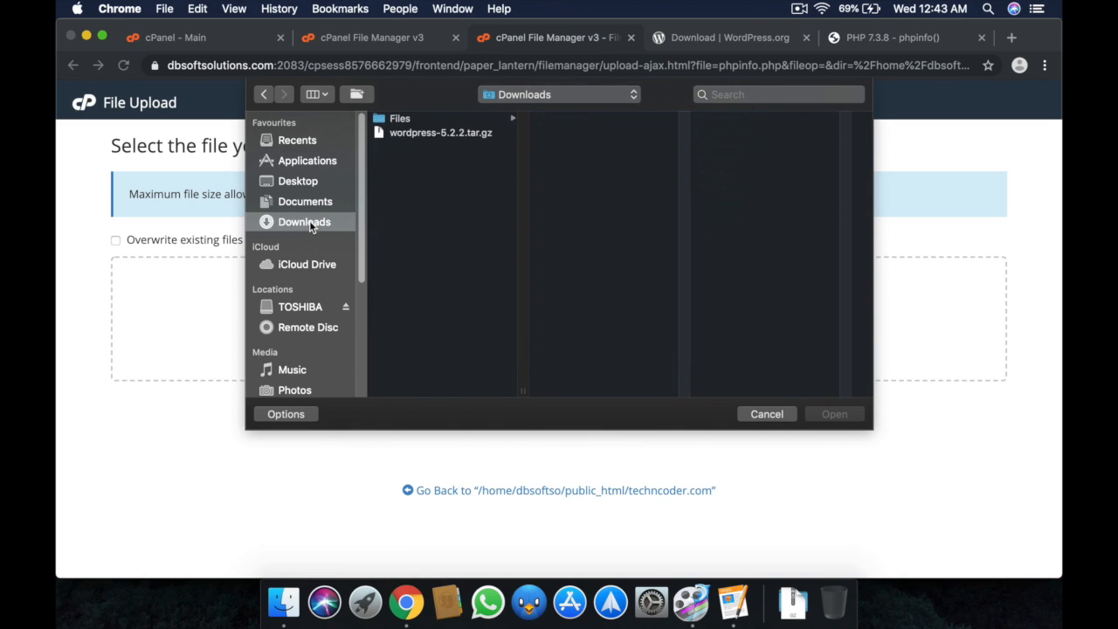
left_click(425, 142)
left_click(824, 415)
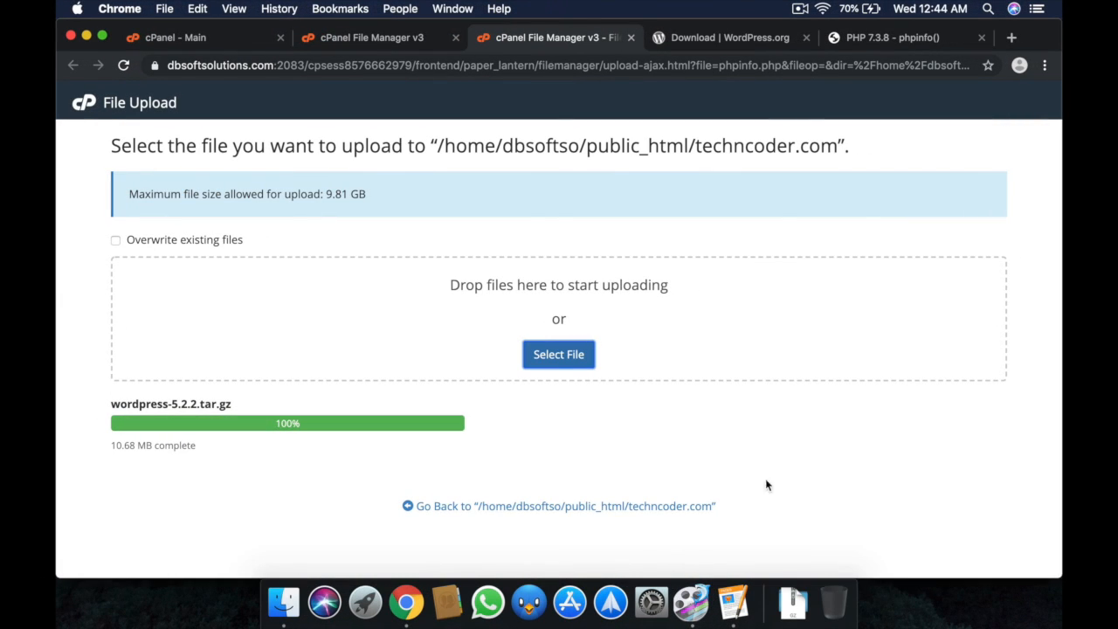
left_click(486, 508)
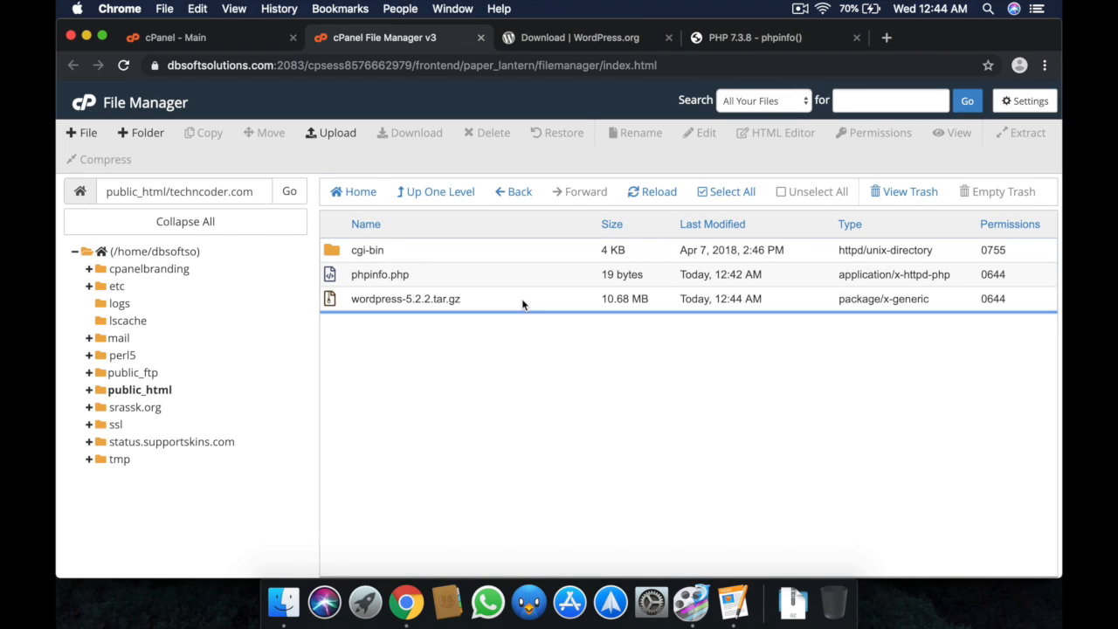
Extract wordpress-5.2.2.tar.gz into /public_html/techncoder.com.
left_click(521, 299)
right_click(521, 299)
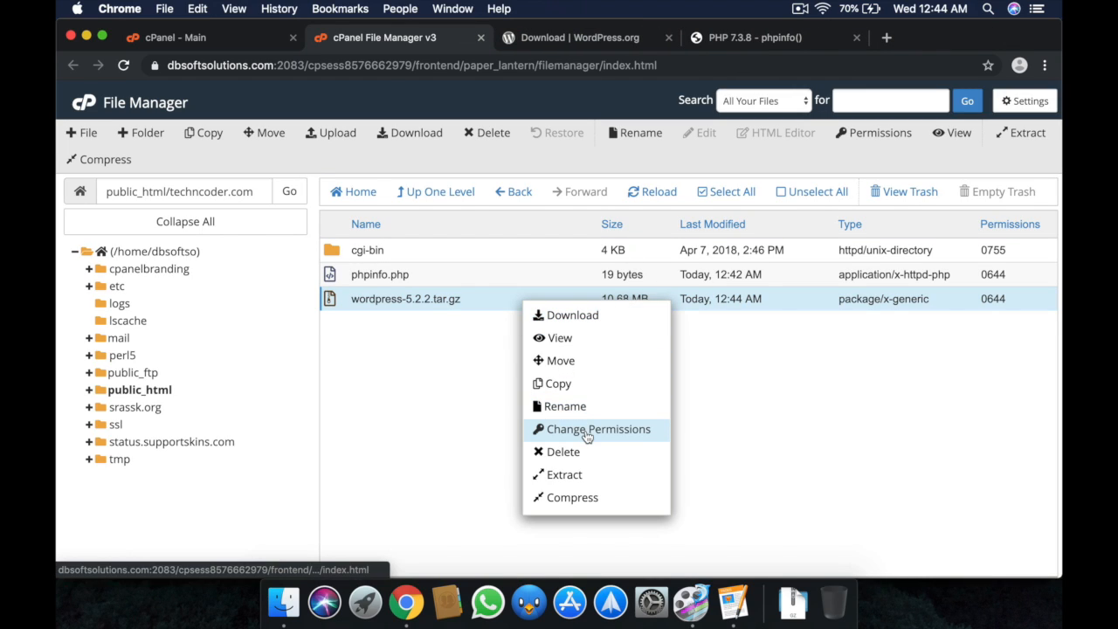
left_click(580, 472)
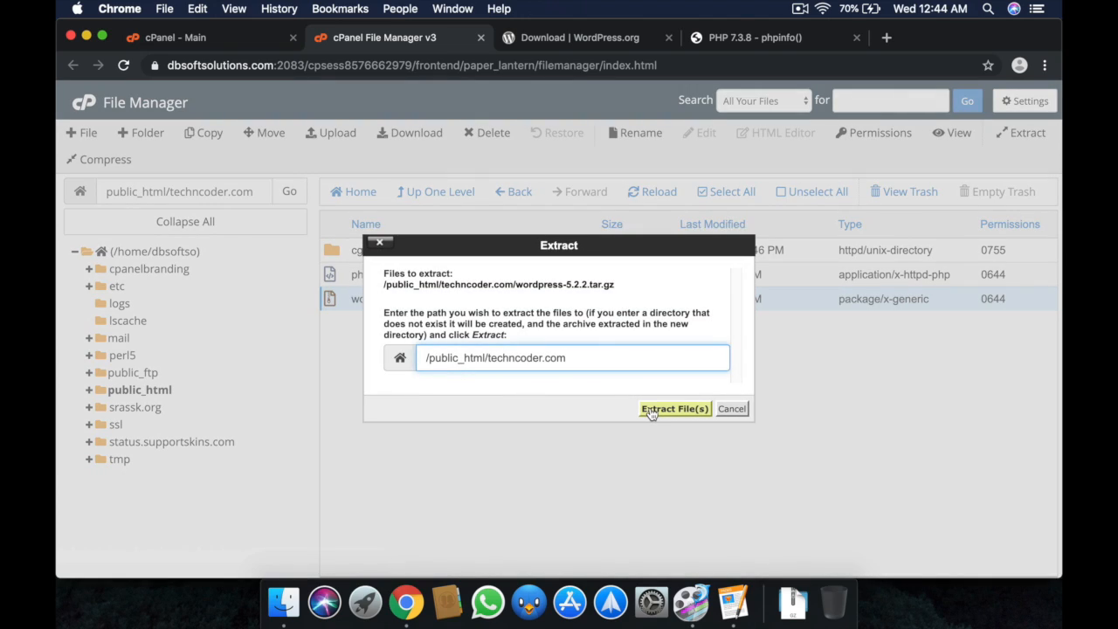
left_click(664, 409)
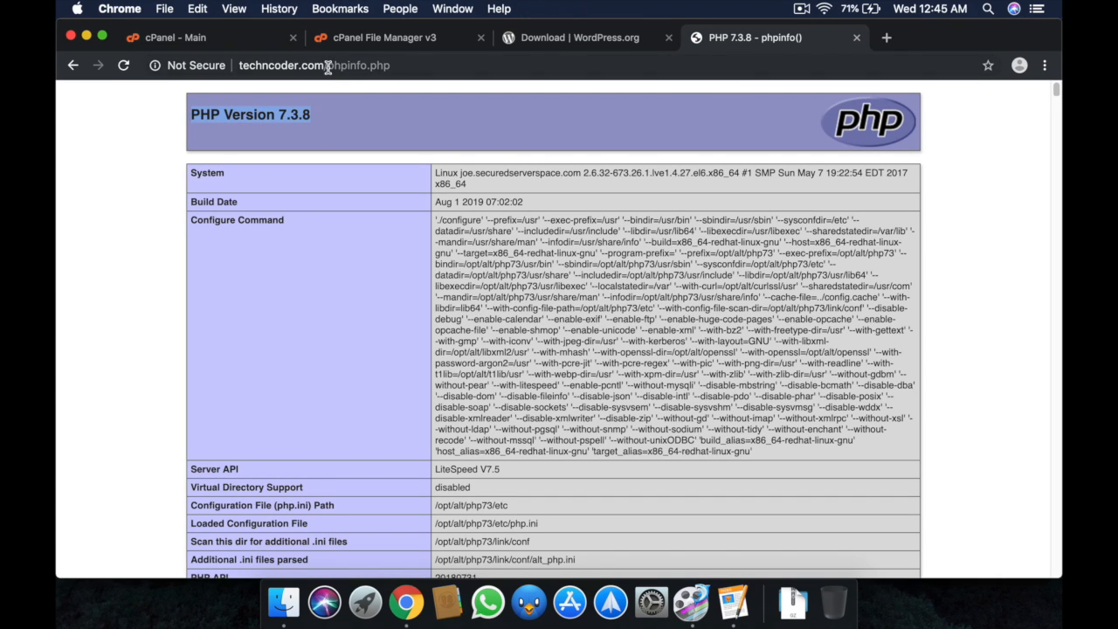
Remove phpinfo.php from the address to load techncoder.com, which shows 404 Not Found.
left_click_drag(327, 66, 483, 66)
key("BackSpace")
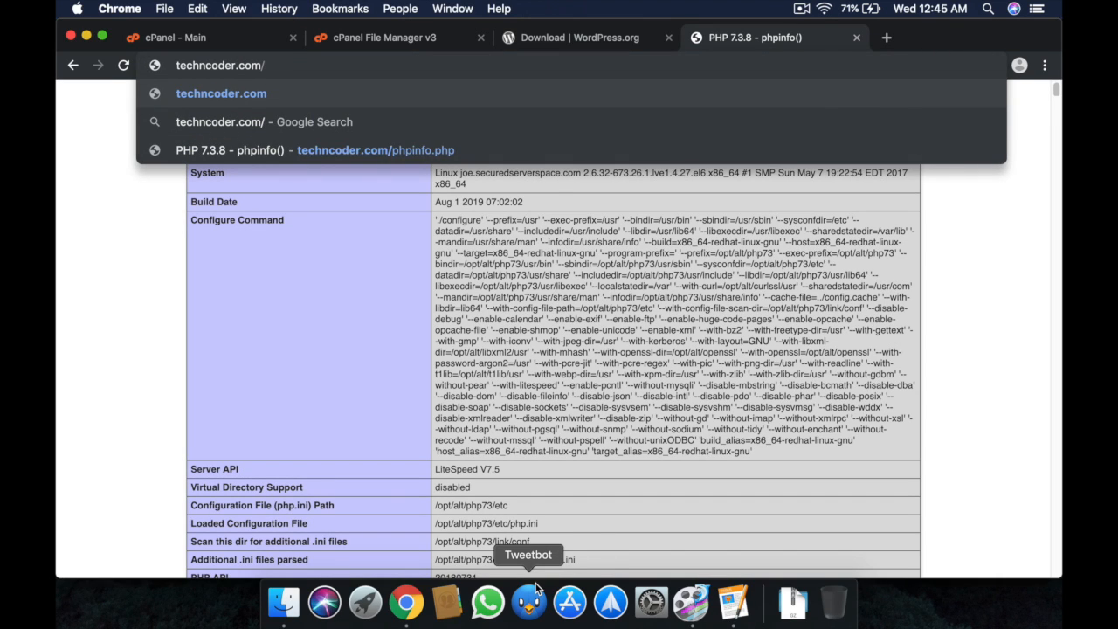
key("Return")
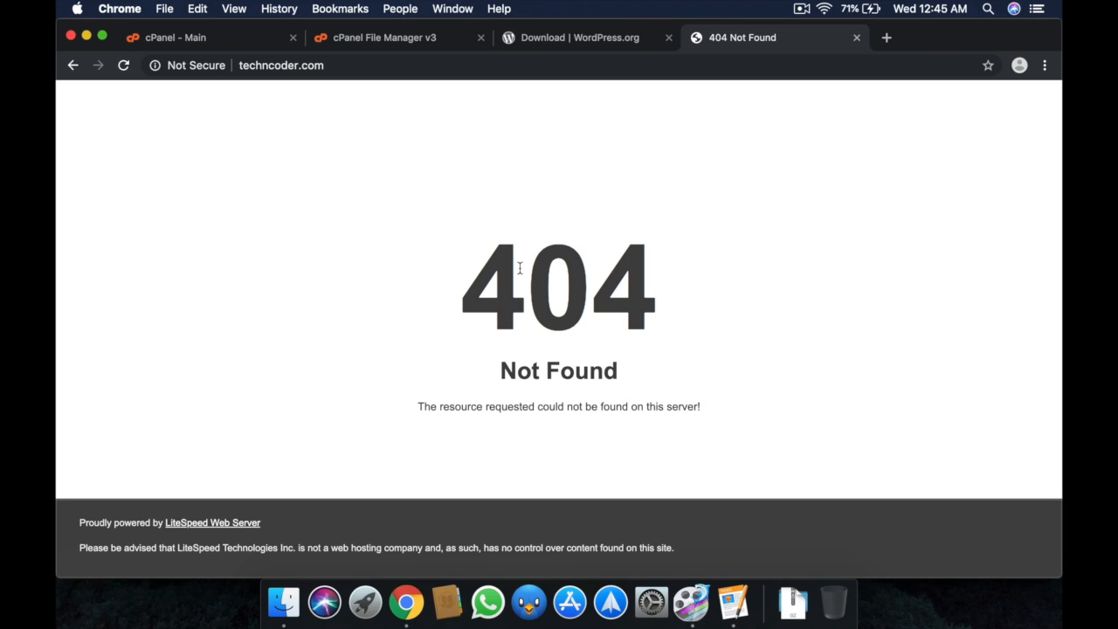
Move all files from the wordpress folder up into the techncoder.com folder.
left_click(417, 42)
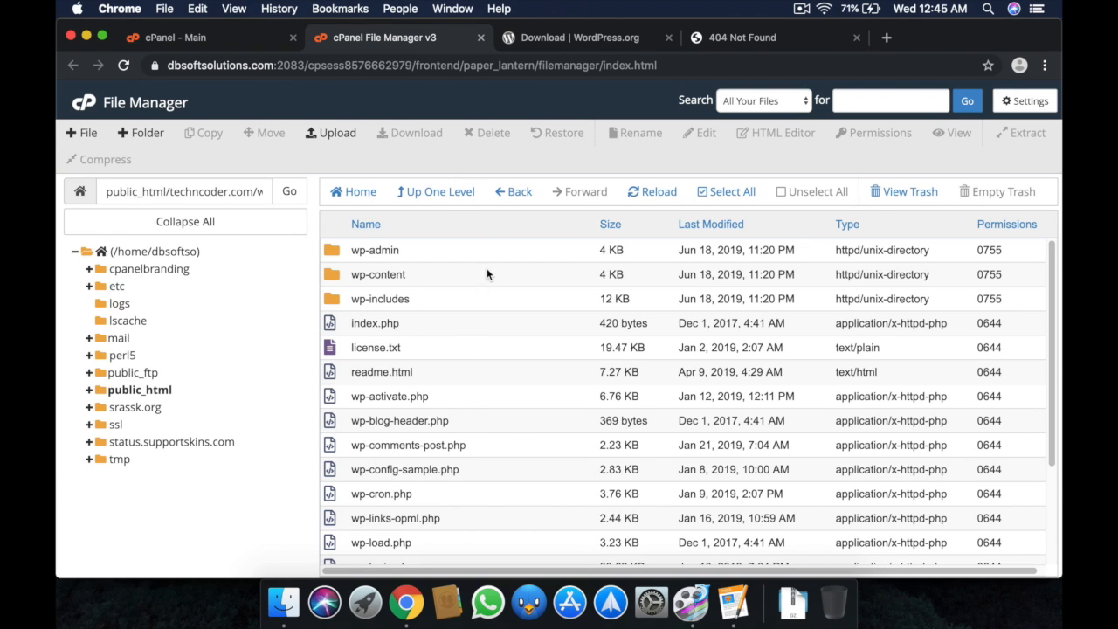
left_click(723, 193)
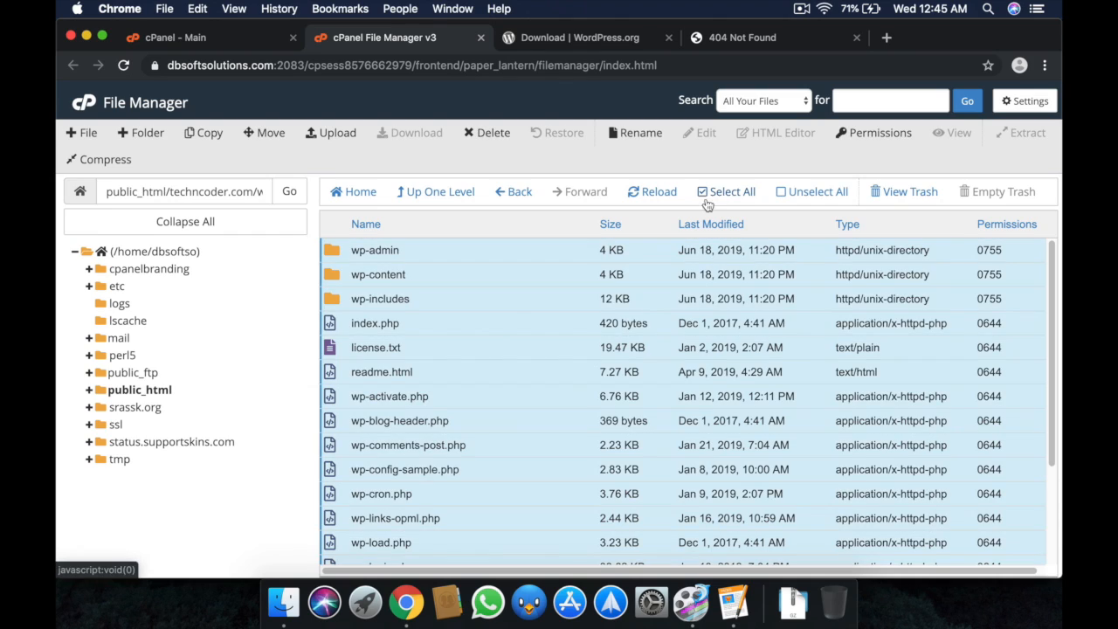
right_click(528, 303)
left_click(544, 313)
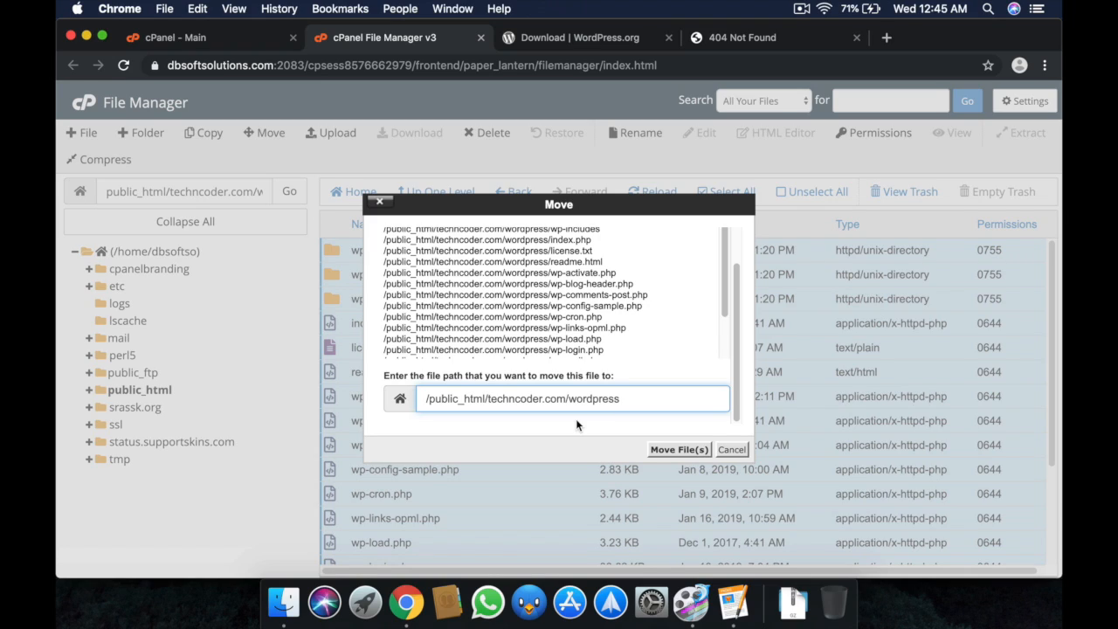
double_click(572, 399)
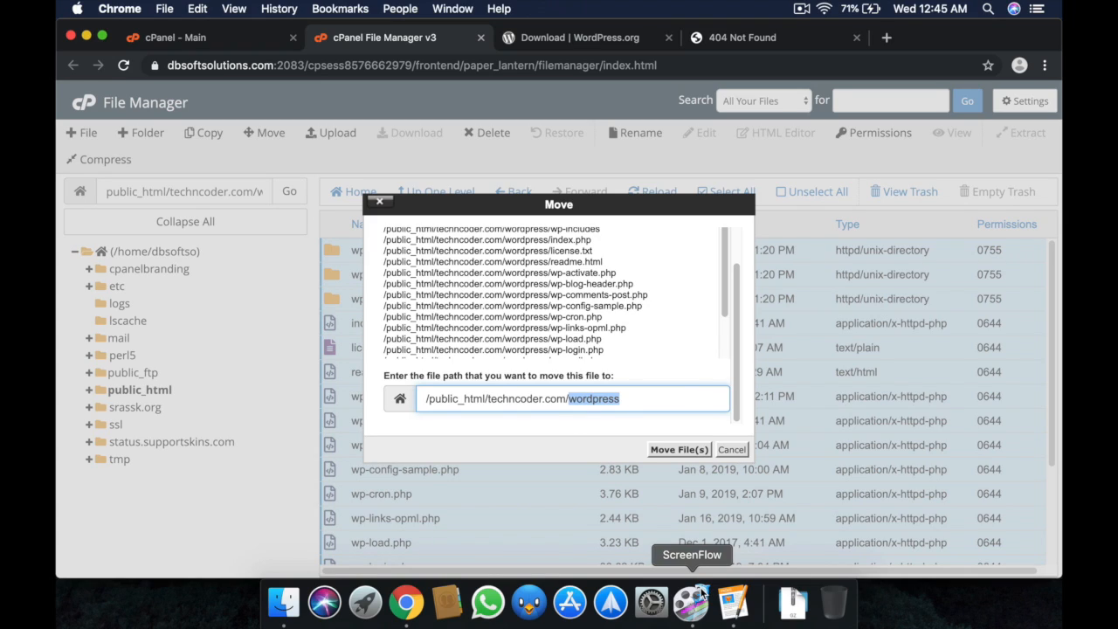
key("BackSpace")
key("BackSpace")
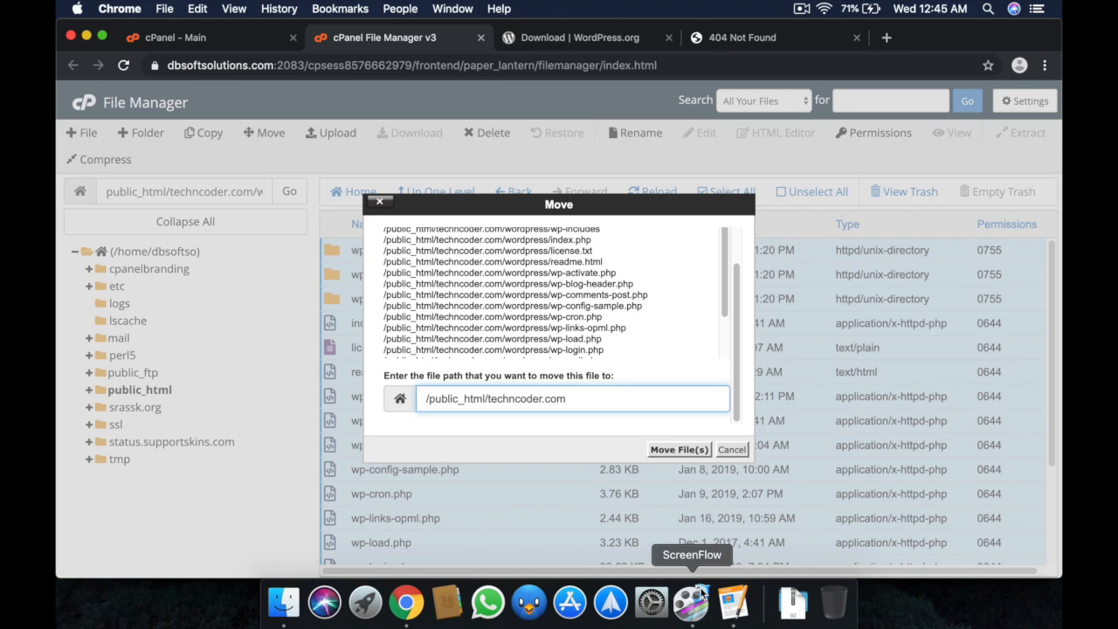
key("Return")
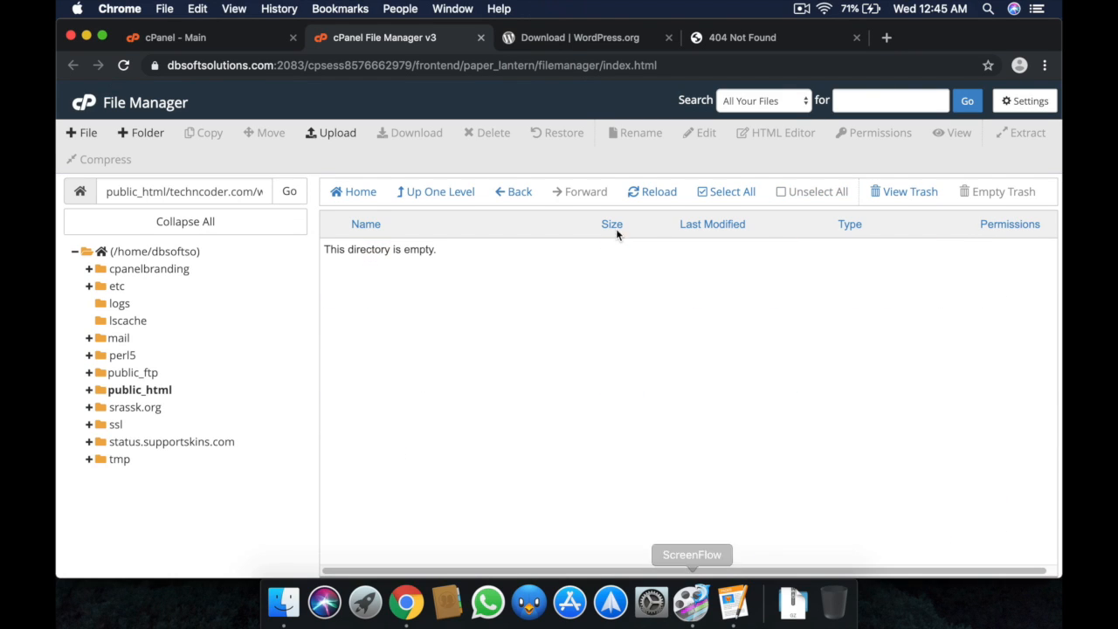
Permanently delete the now-empty wordpress folder, skipping the trash.
left_click(439, 196)
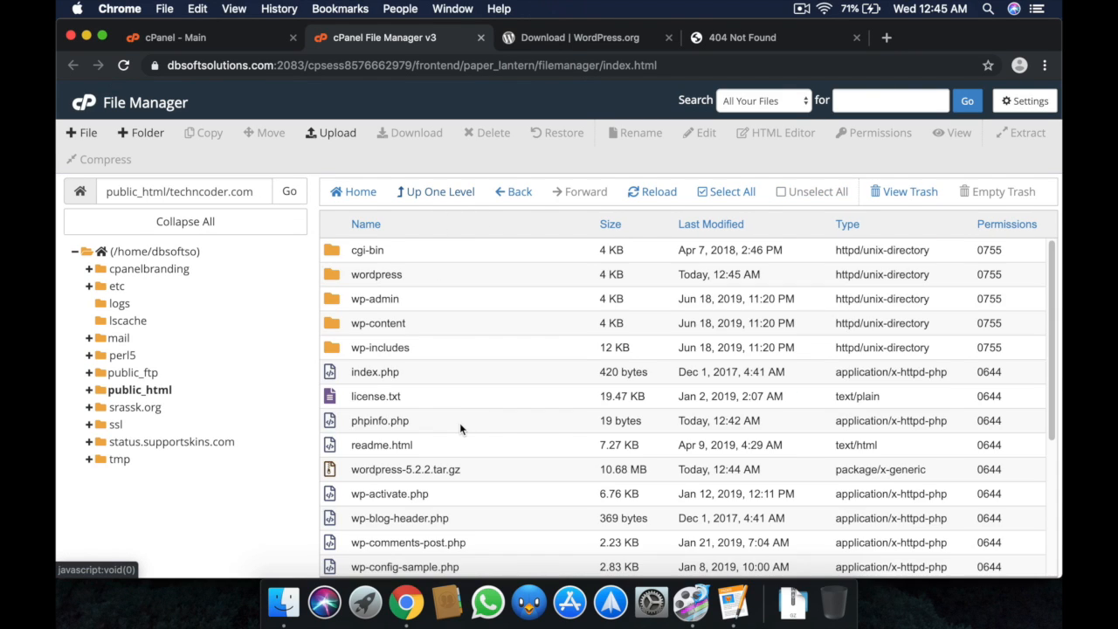
left_click(437, 277)
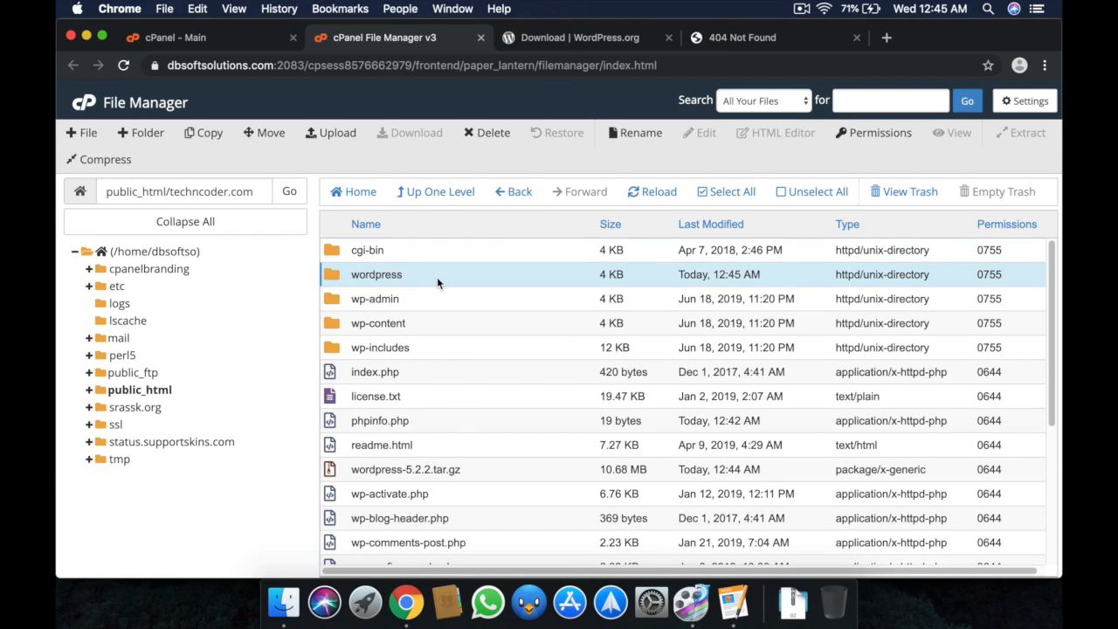
right_click(437, 275)
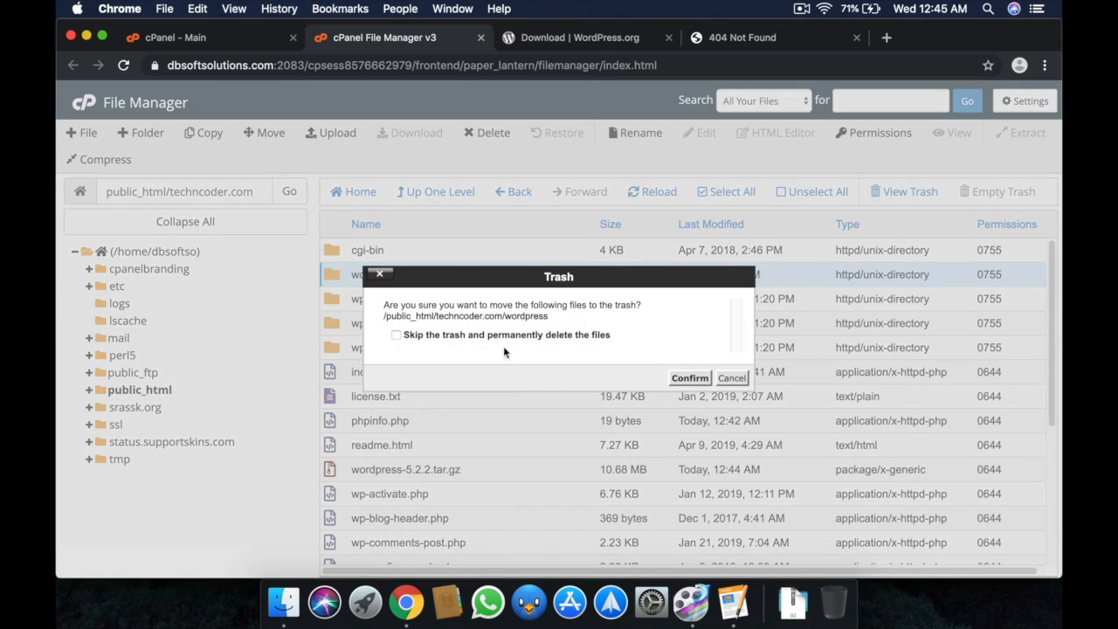
left_click(504, 341)
left_click(691, 376)
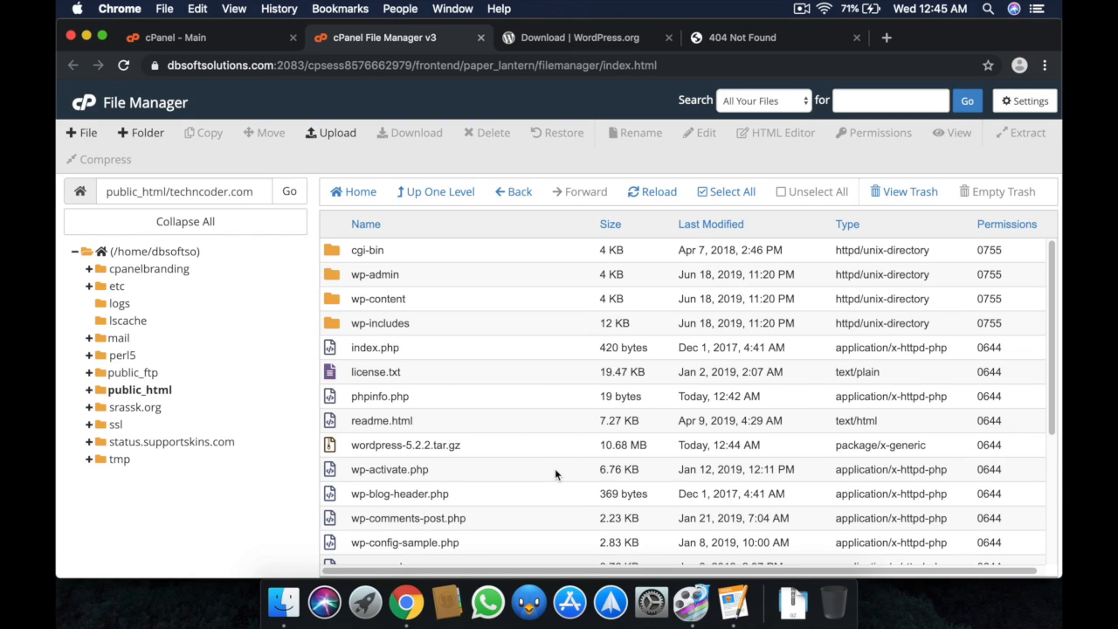
Create a database named techncoder with the MySQL Database Wizard.
key("ctrl+shift+Tab")
scroll(266, 424, "down", 5)
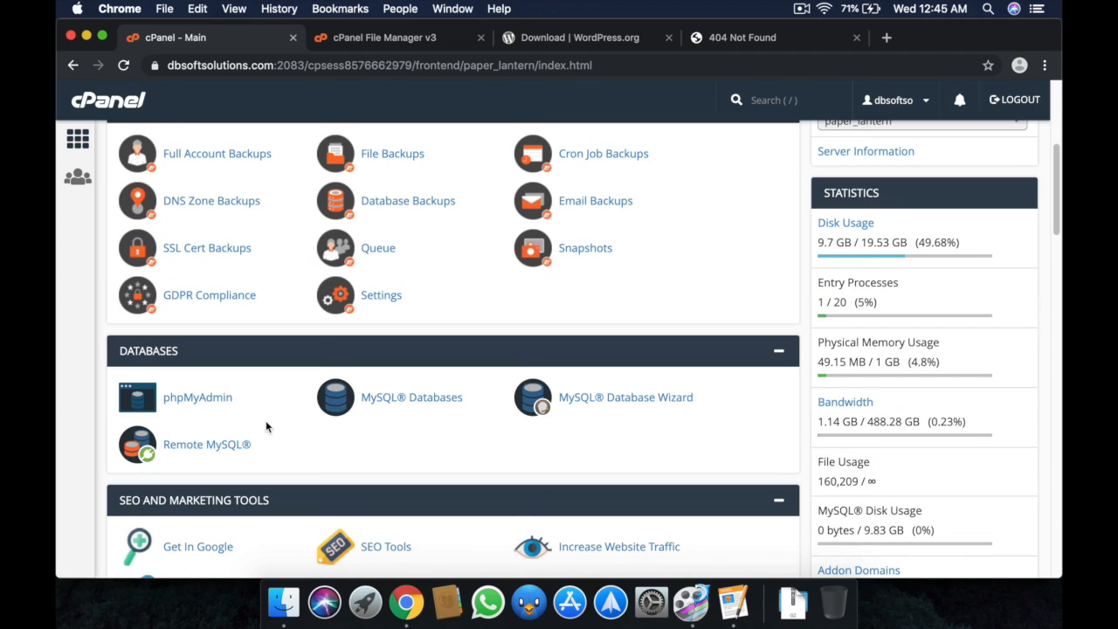
scroll(266, 426, "down", 3)
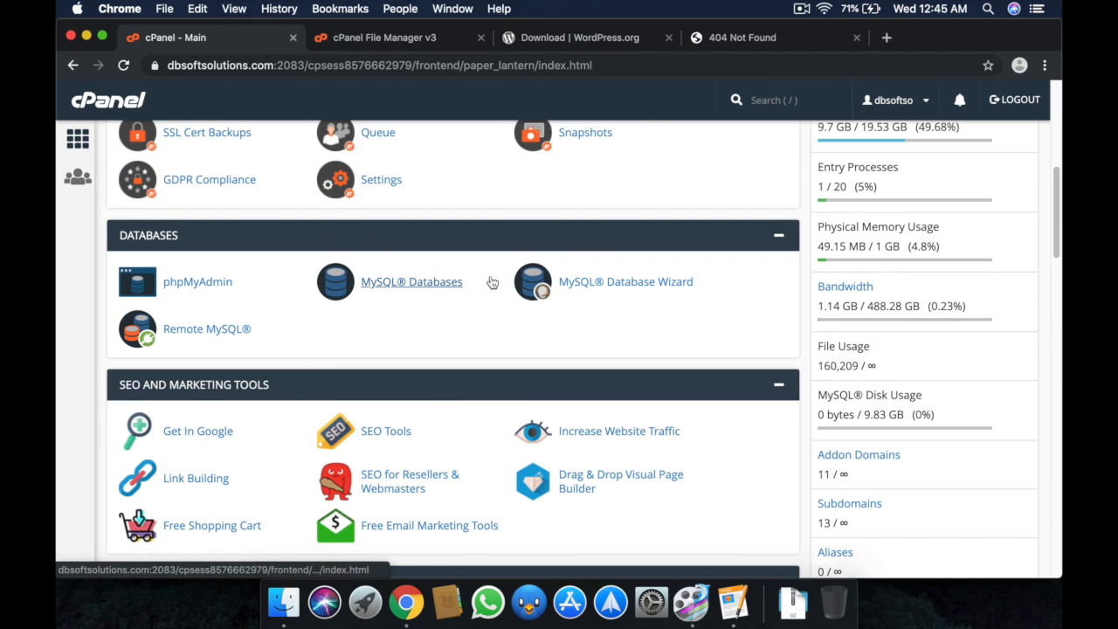
left_click(542, 282)
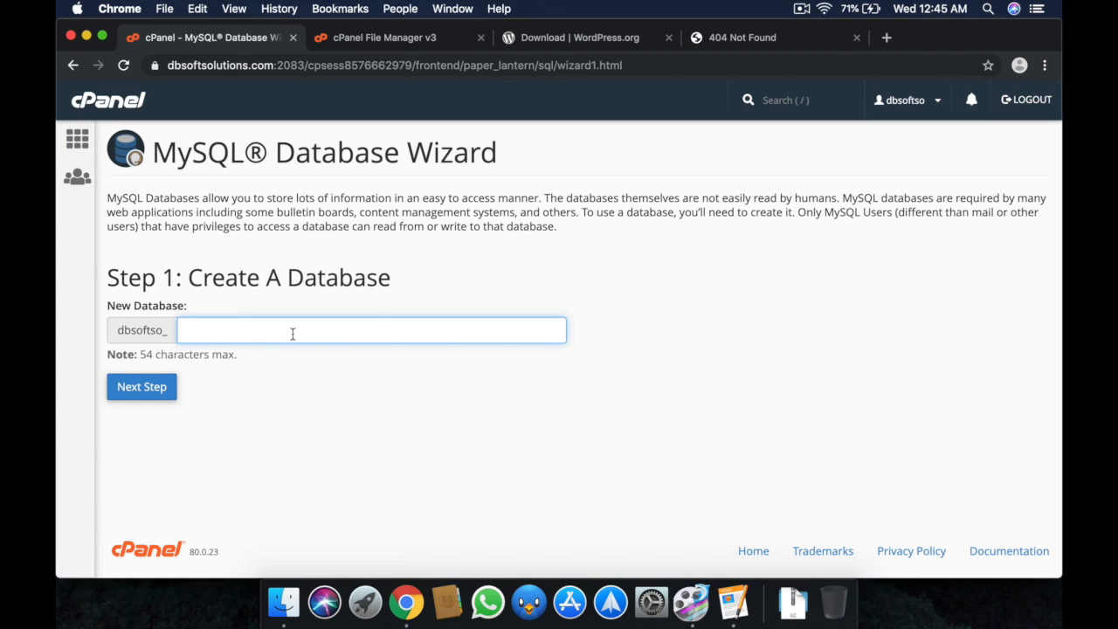
type("tecnh")
key("BackSpace")
key("BackSpace")
key("BackSpace")
type("chncoder")
left_click(142, 385)
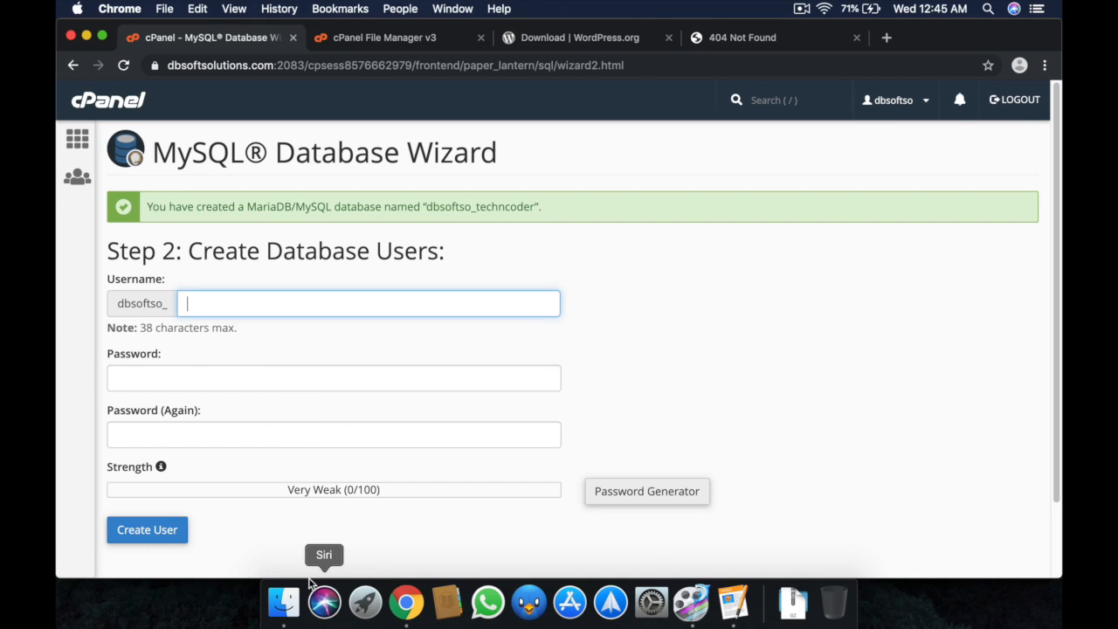
Create database user techncoder with a generated strong password.
type("techncoder")
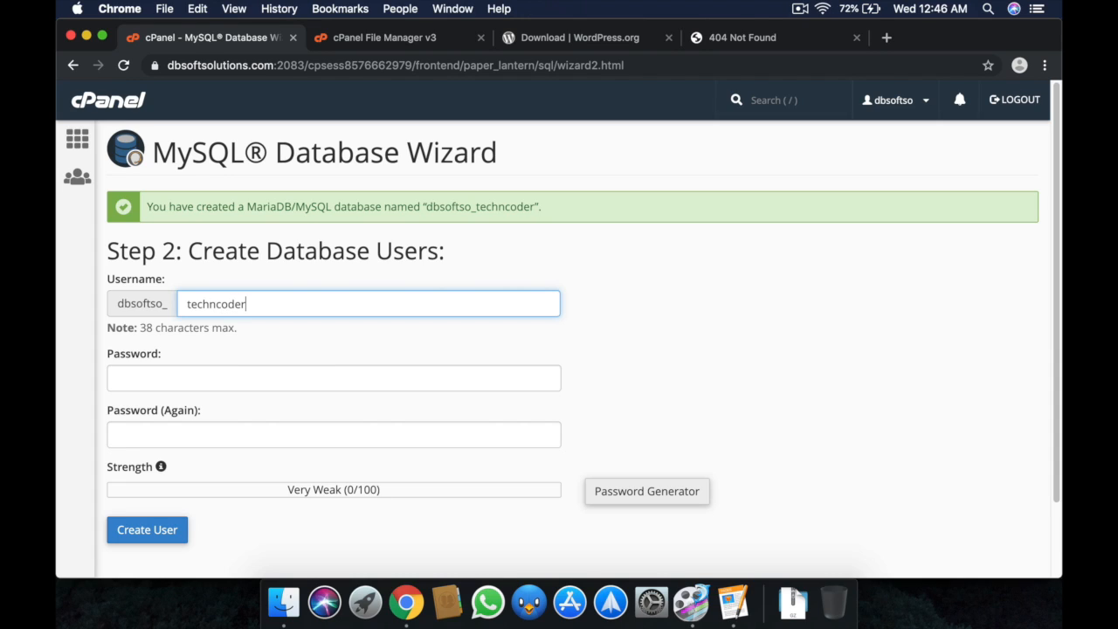
key("Tab")
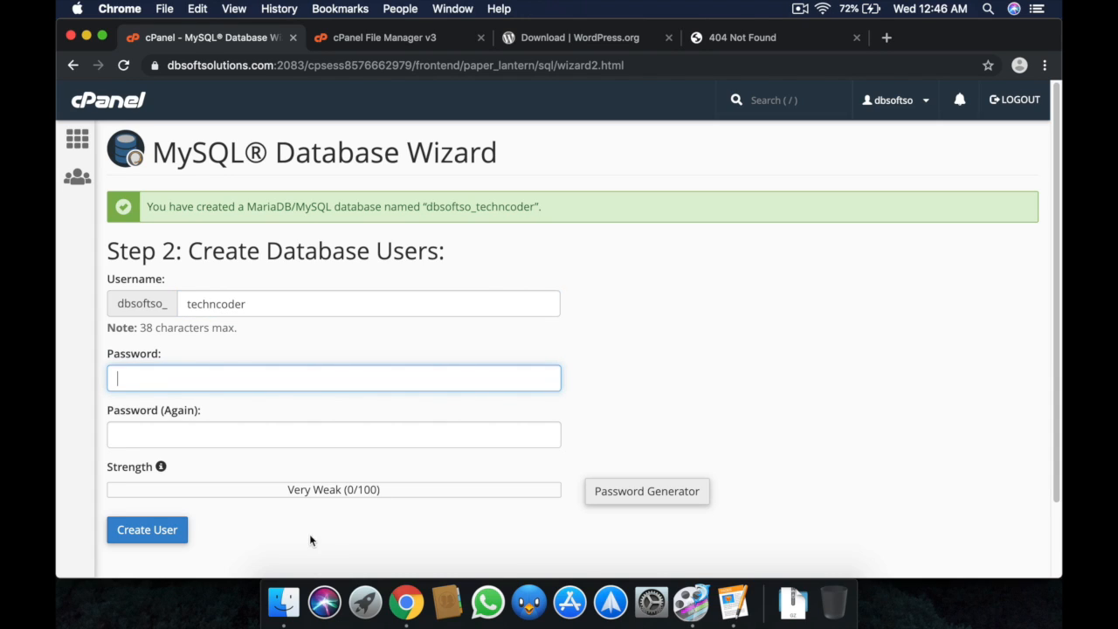
left_click(654, 492)
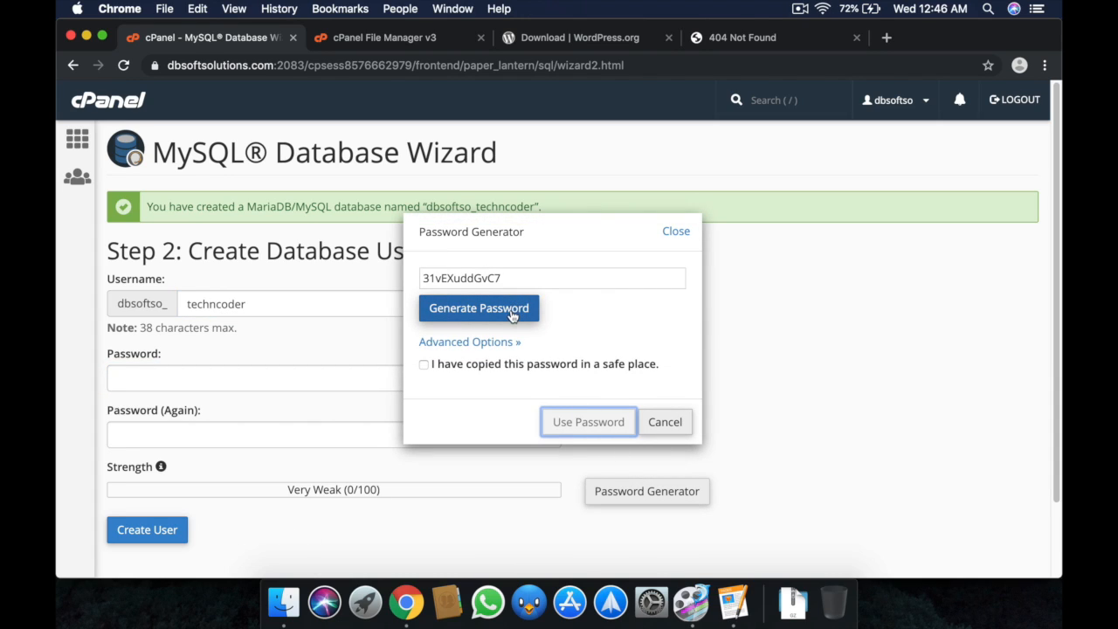
left_click(463, 363)
left_click(575, 428)
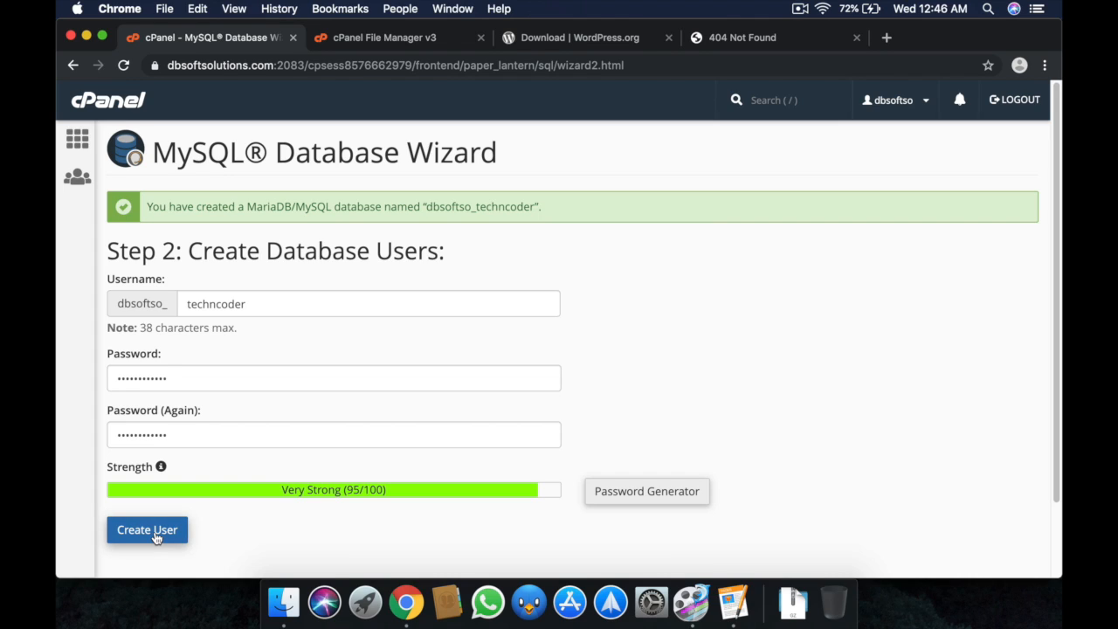
left_click(156, 536)
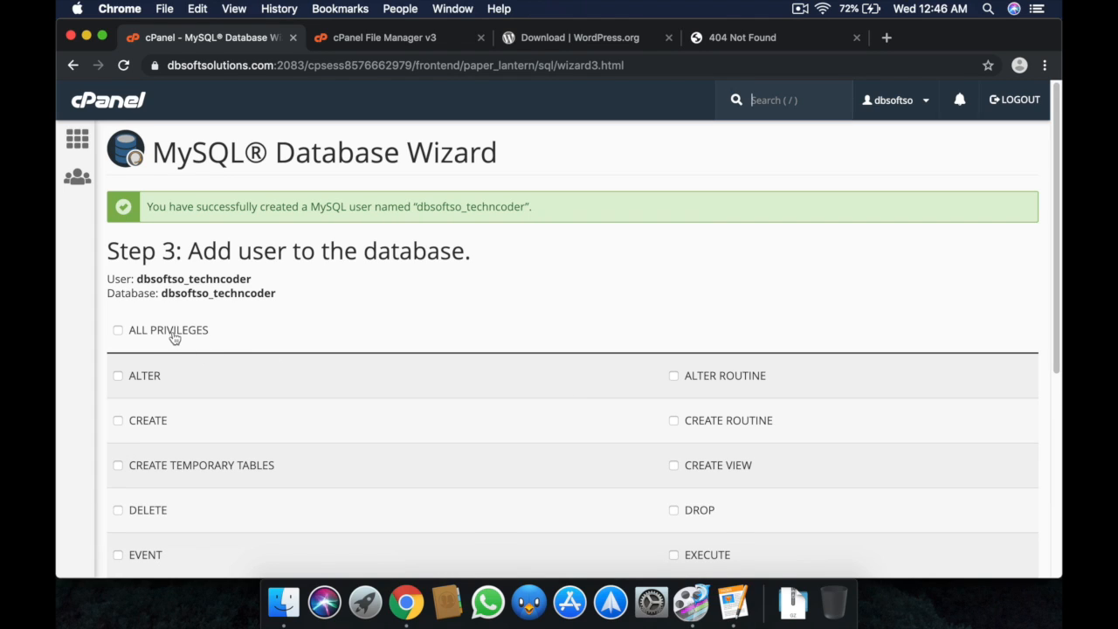
Give the techncoder user ALL PRIVILEGES on the techncoder database and finish the wizard.
left_click(174, 336)
scroll(340, 341, "down", 1)
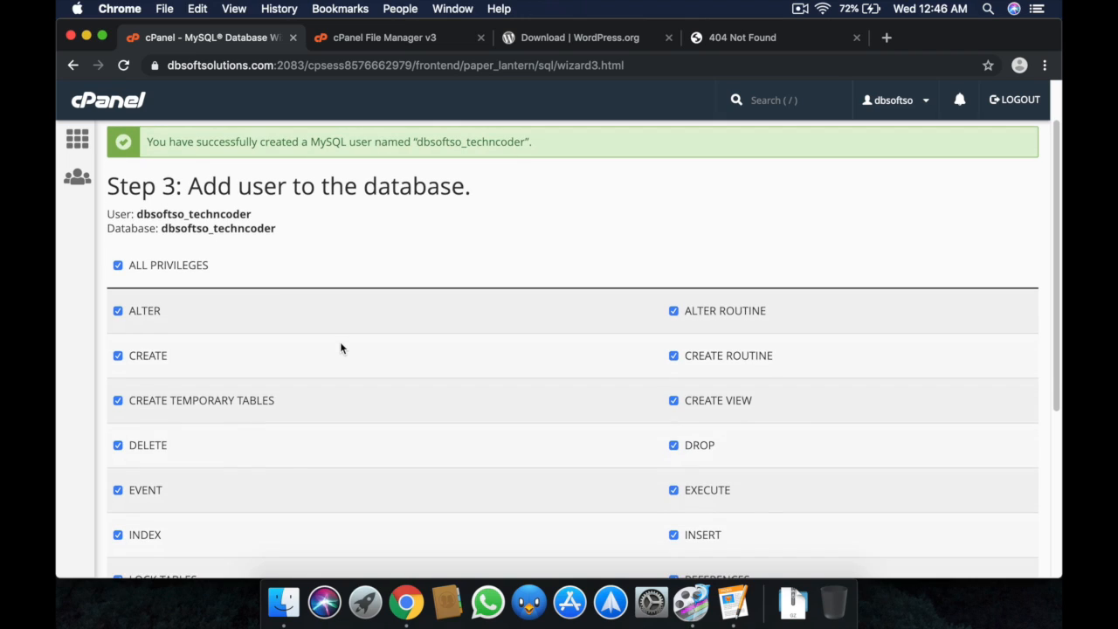
scroll(340, 342, "down", 1)
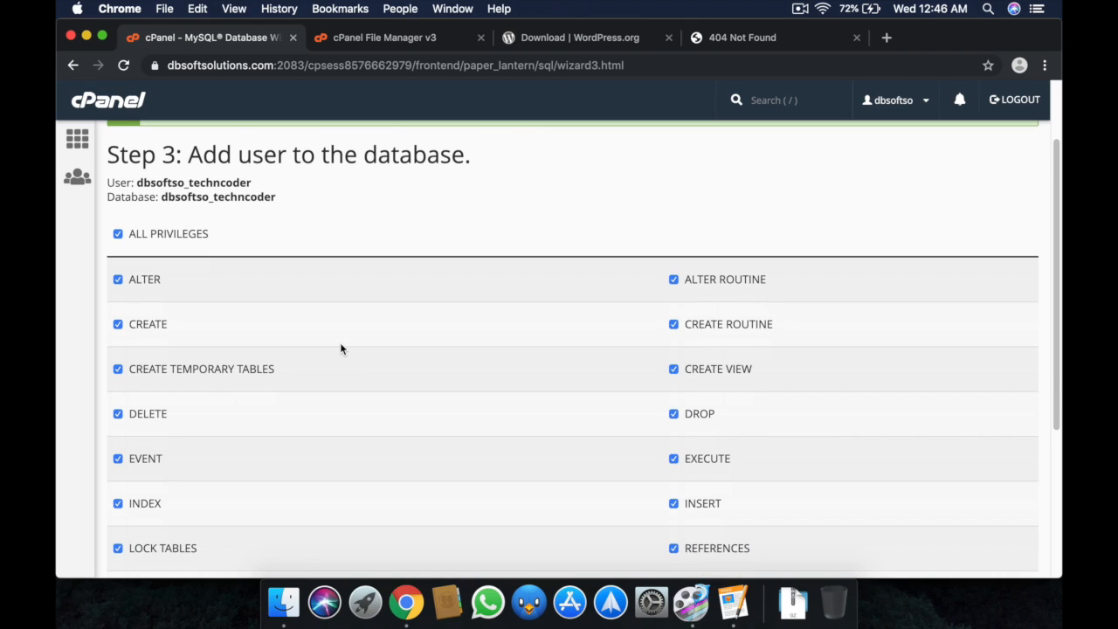
scroll(339, 353, "down", 5)
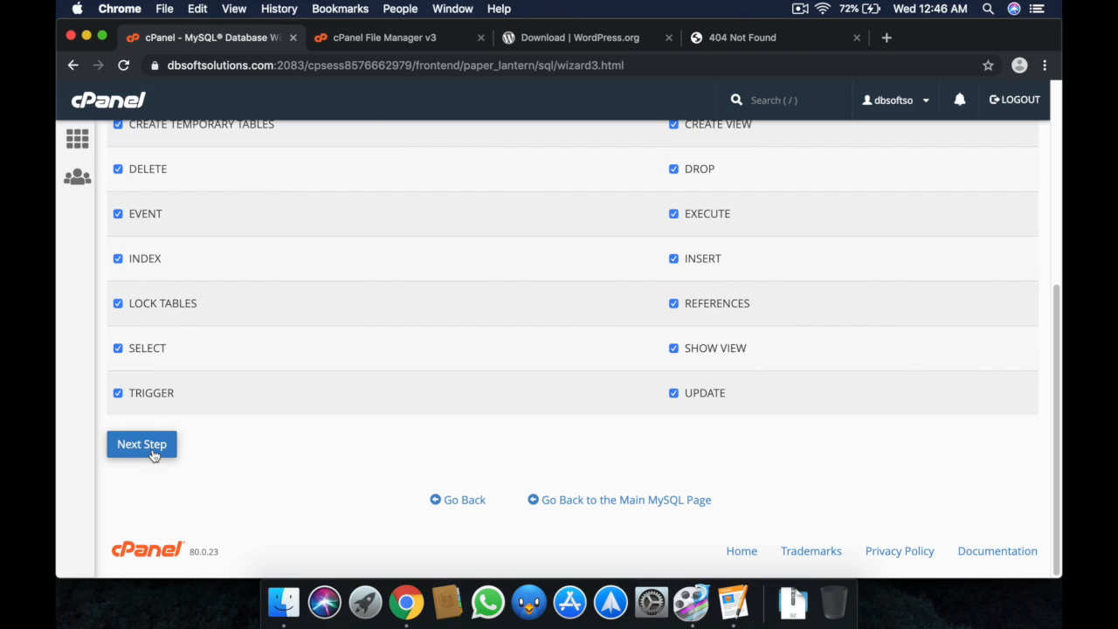
left_click(153, 452)
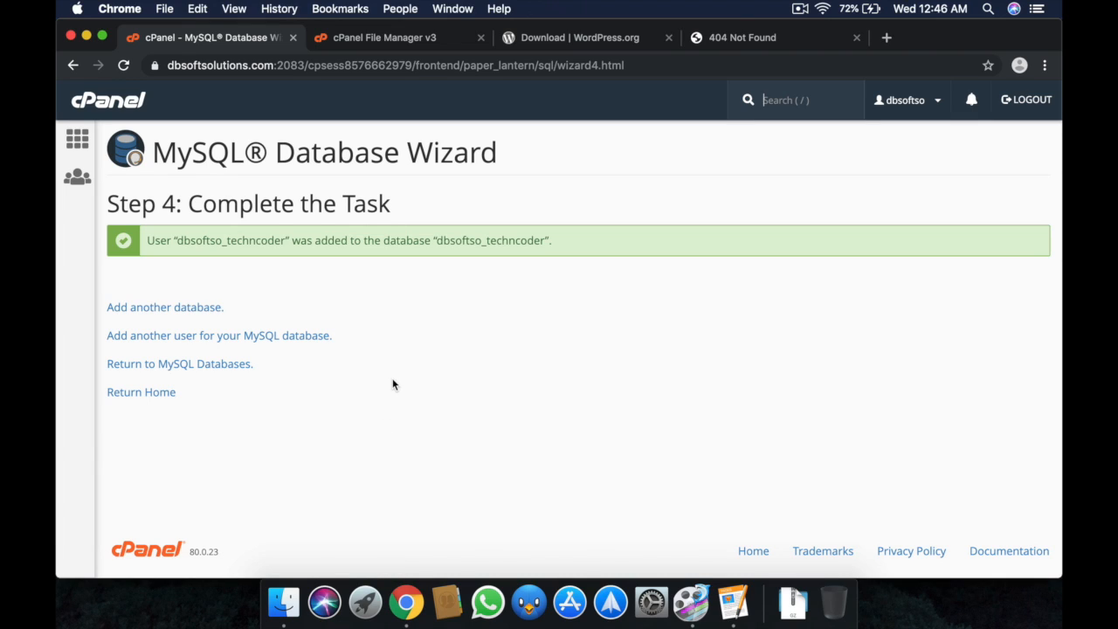
Reload techncoder.com to launch WordPress setup and accept English (United States).
left_click(753, 35)
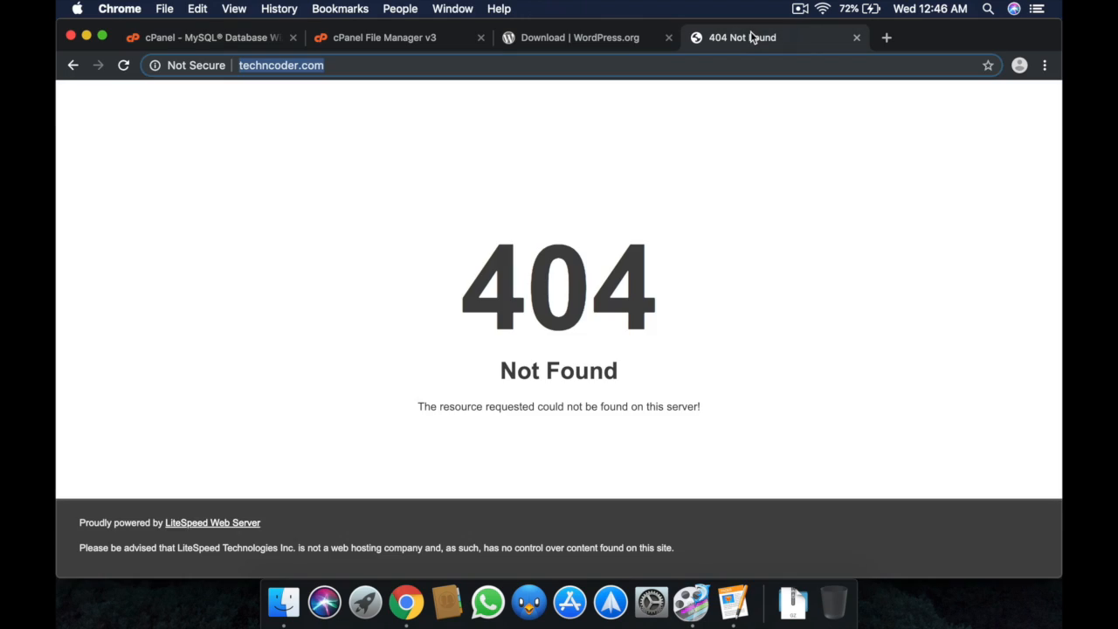
left_click(380, 65)
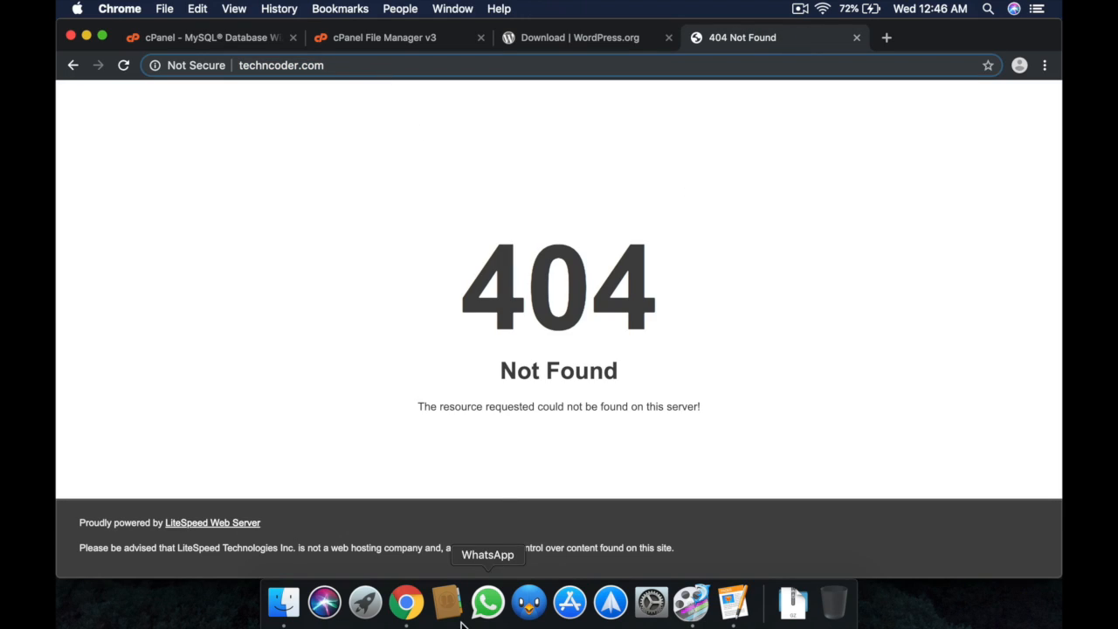
key("Return")
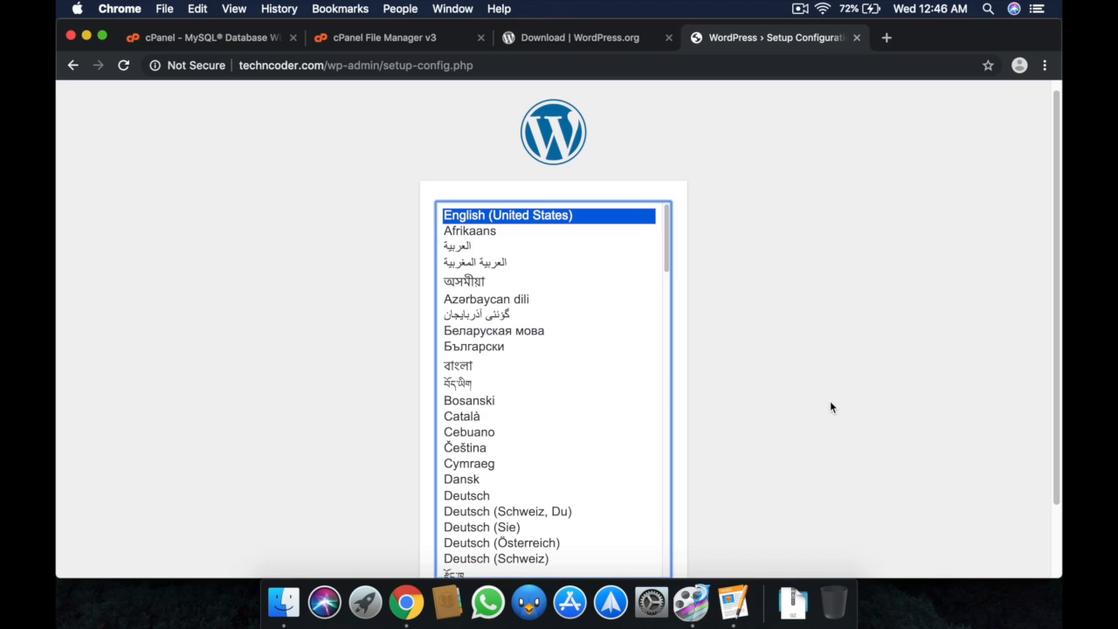
scroll(828, 402, "down", 2)
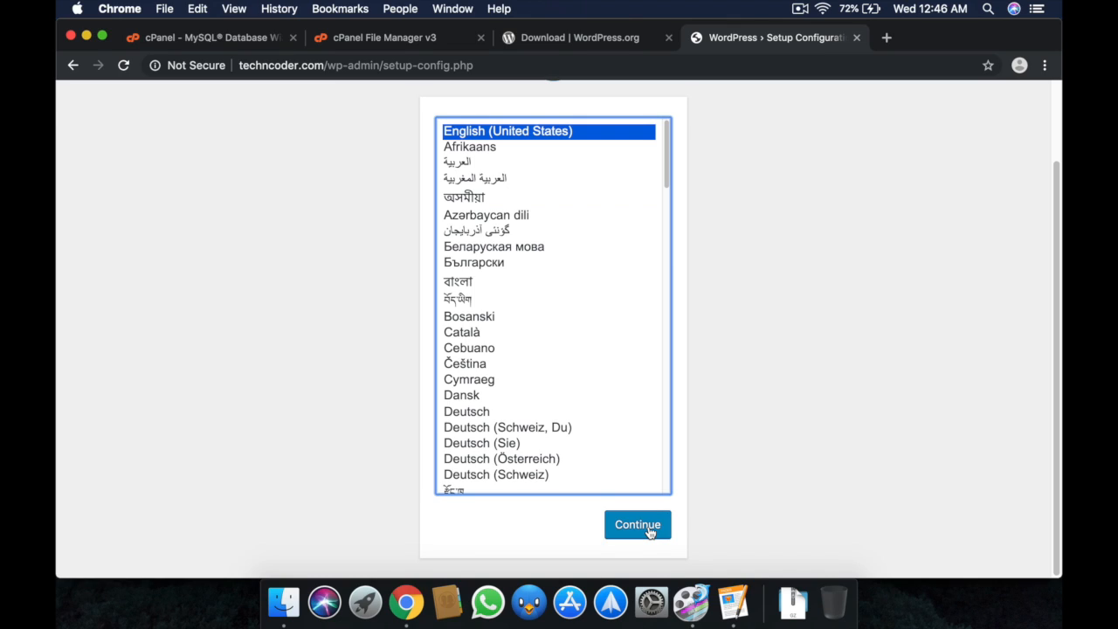
left_click(648, 530)
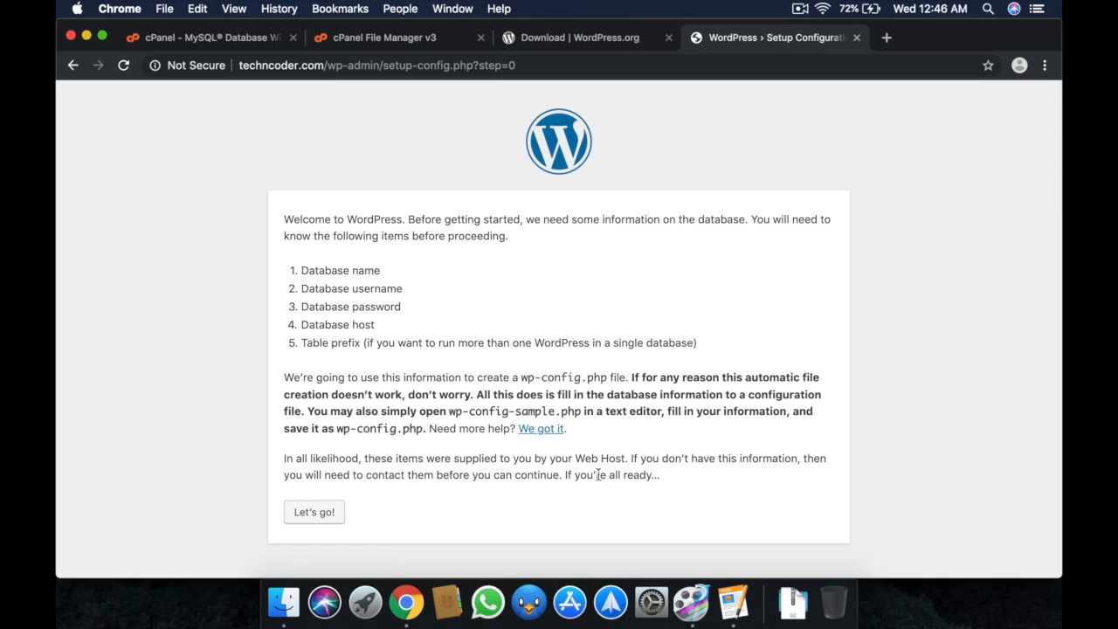
Clear the default database name and paste the generated database password.
left_click(314, 511)
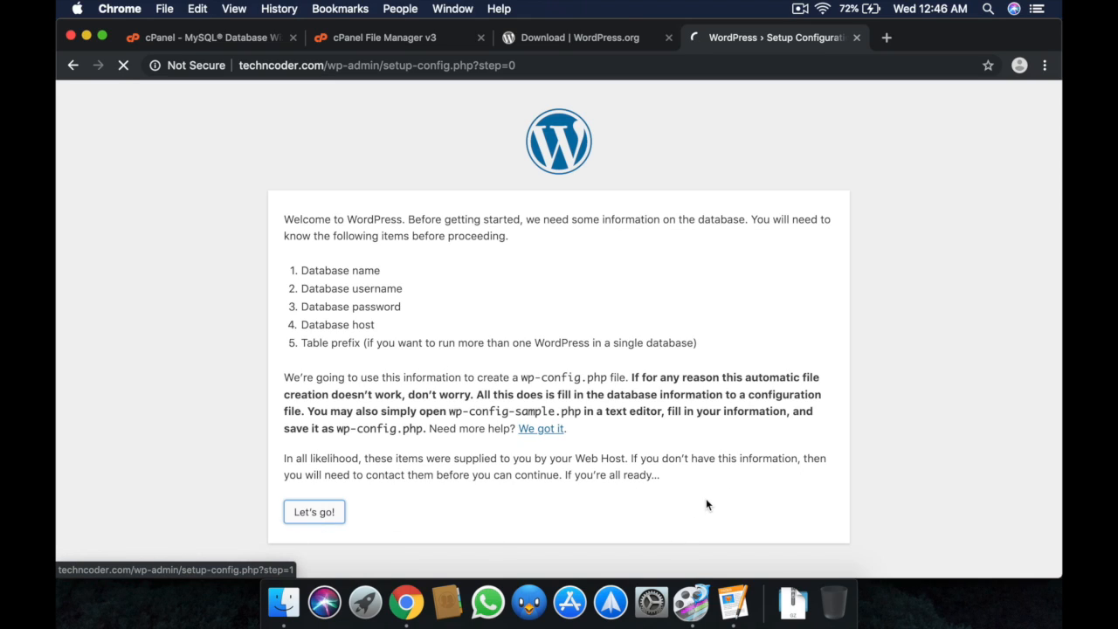
double_click(445, 259)
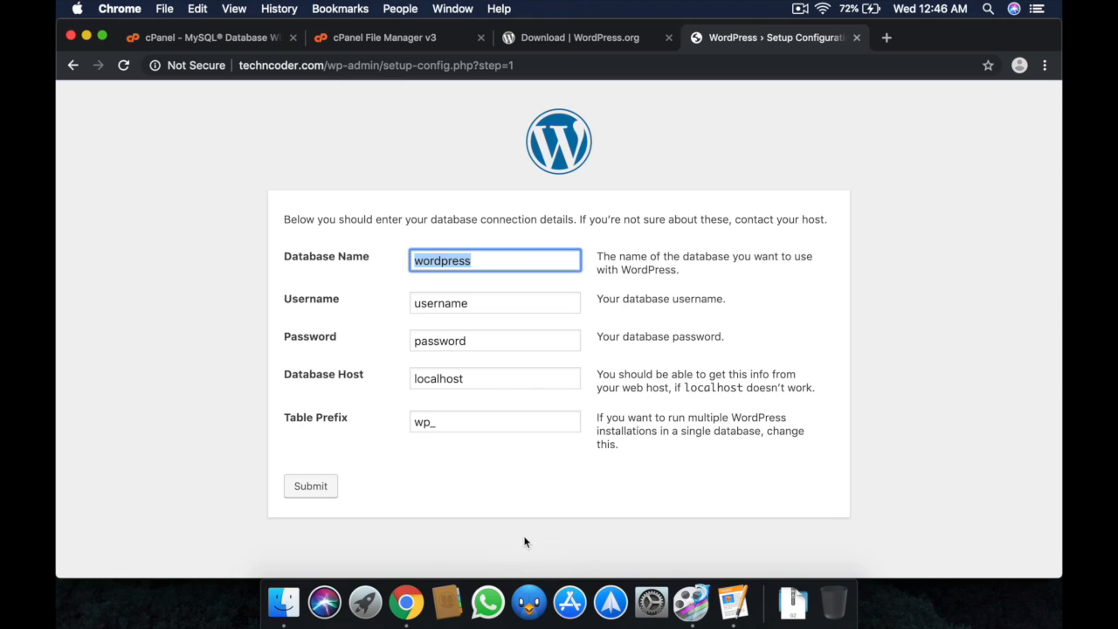
key("BackSpace")
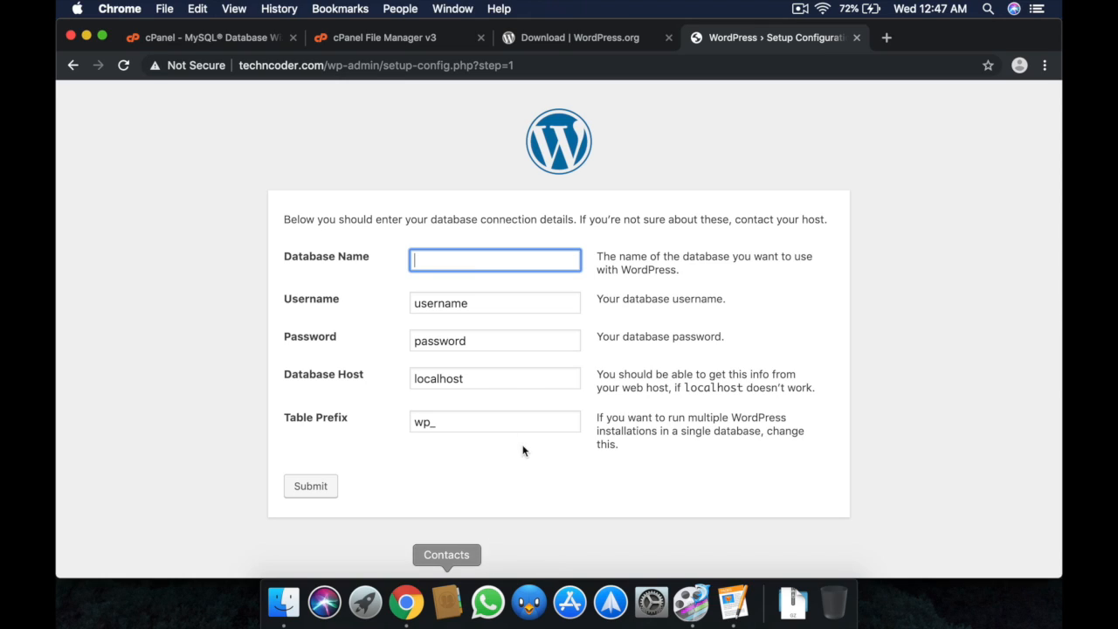
left_click_drag(480, 333, 294, 347)
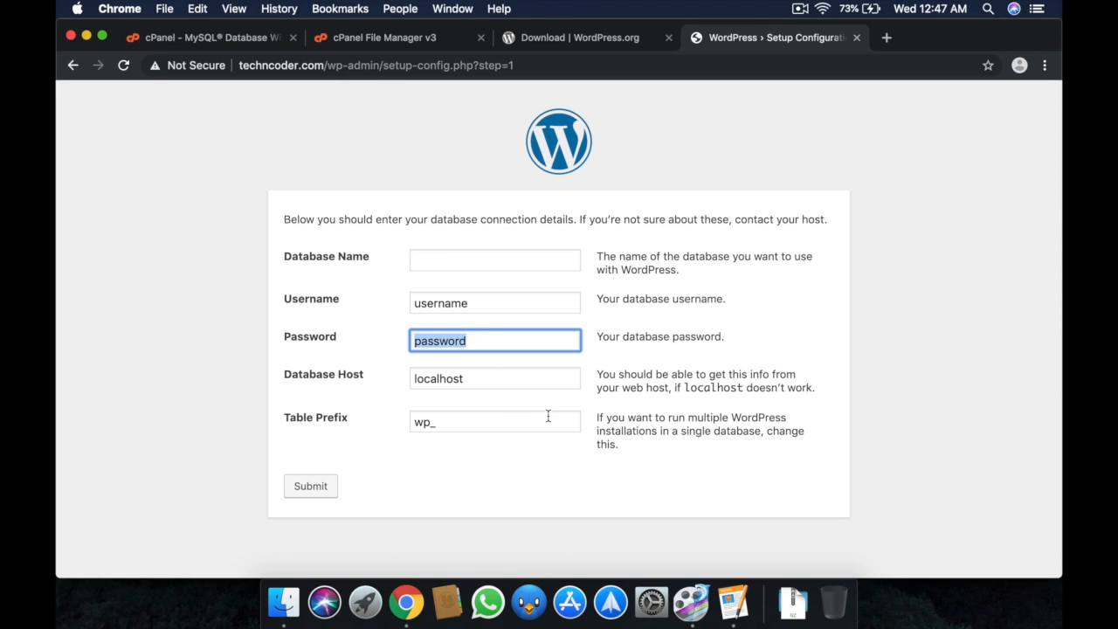
key("super+v")
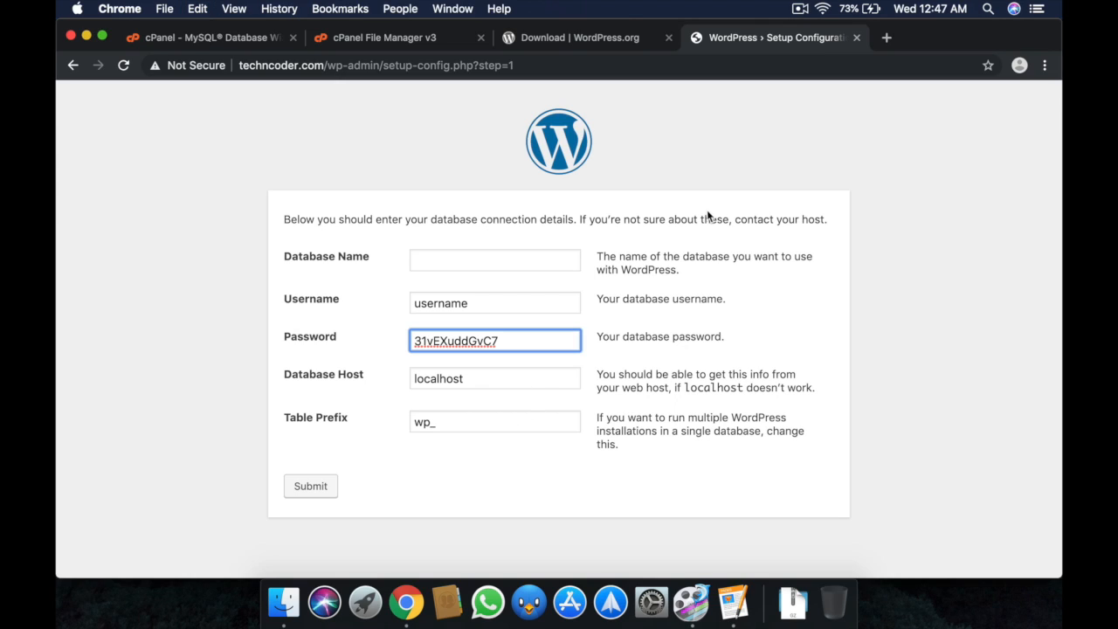
Paste the full database name from cPanel into Database Name and Username, then submit.
left_click(265, 42)
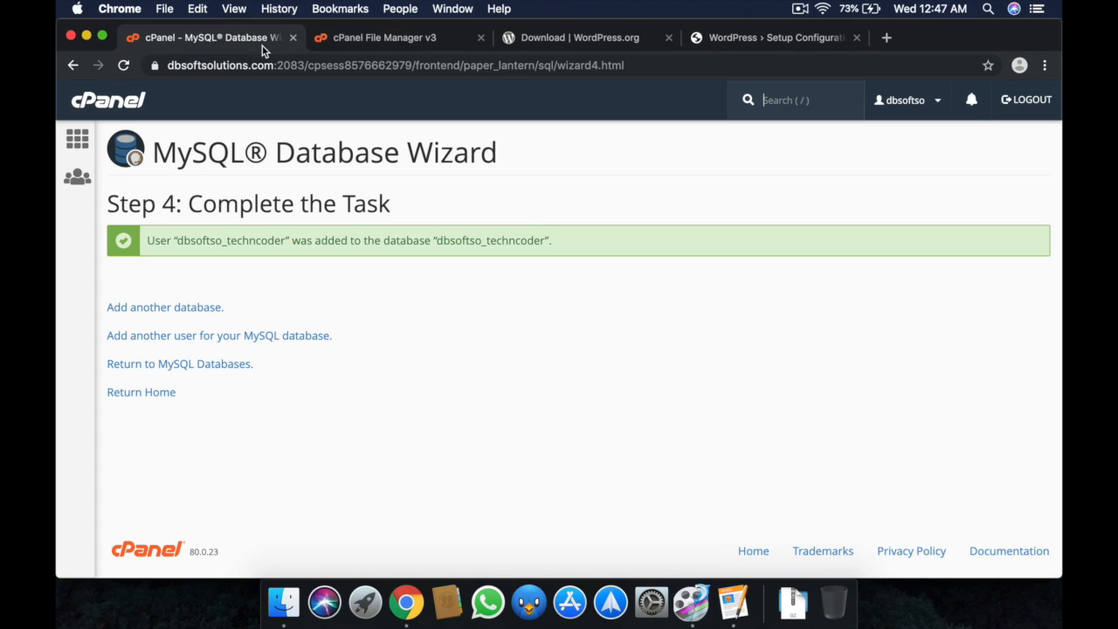
left_click_drag(544, 240, 435, 241)
right_click(452, 244)
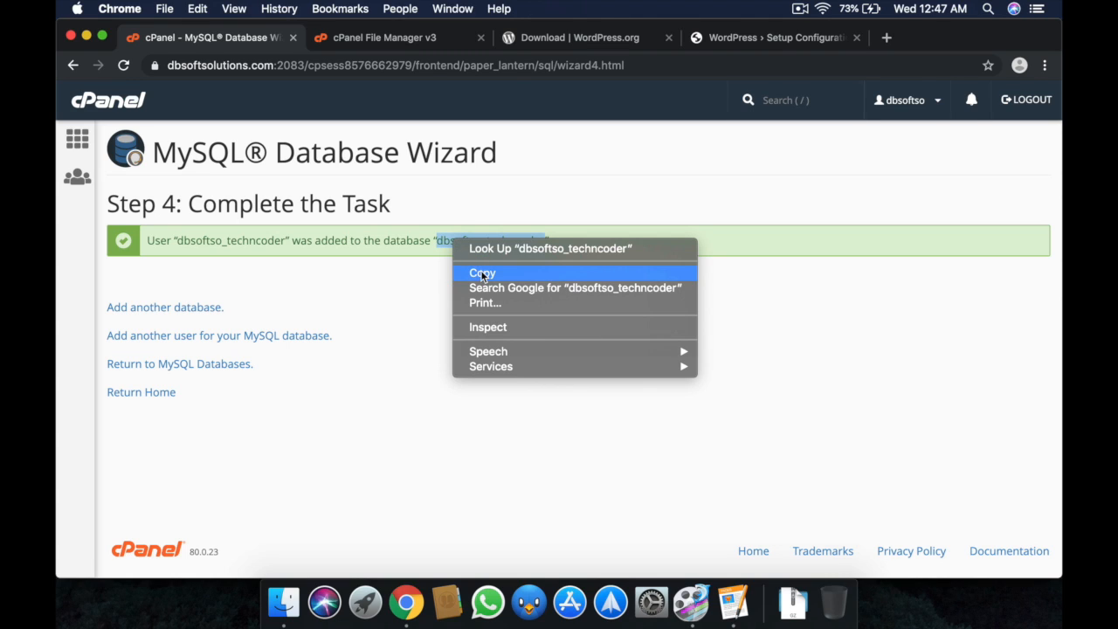
left_click(482, 272)
left_click(772, 38)
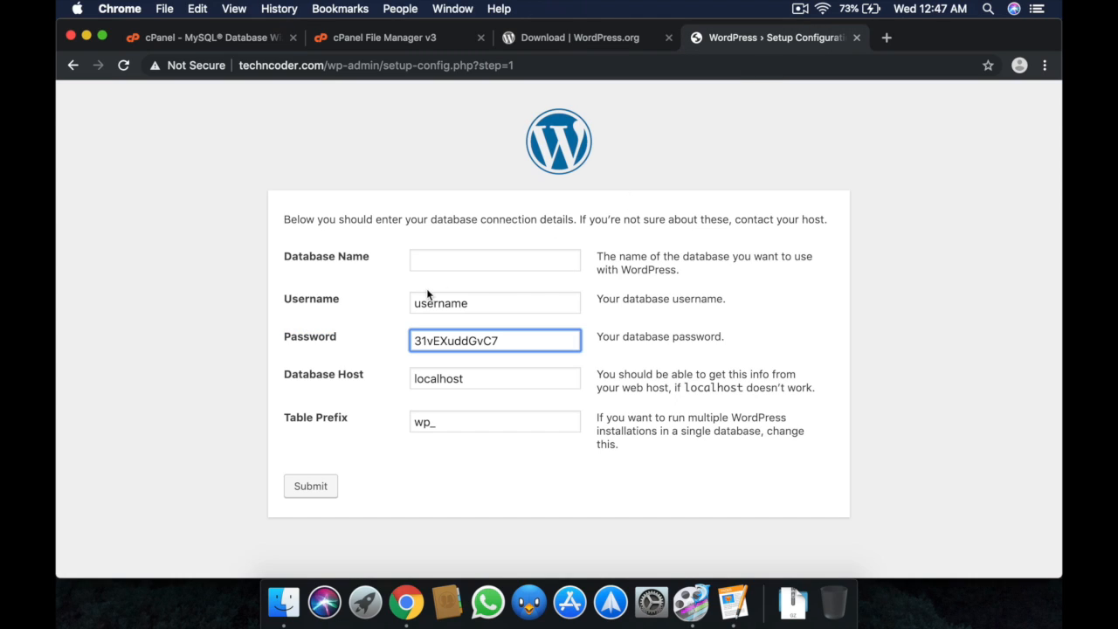
left_click(436, 264)
key("super+v")
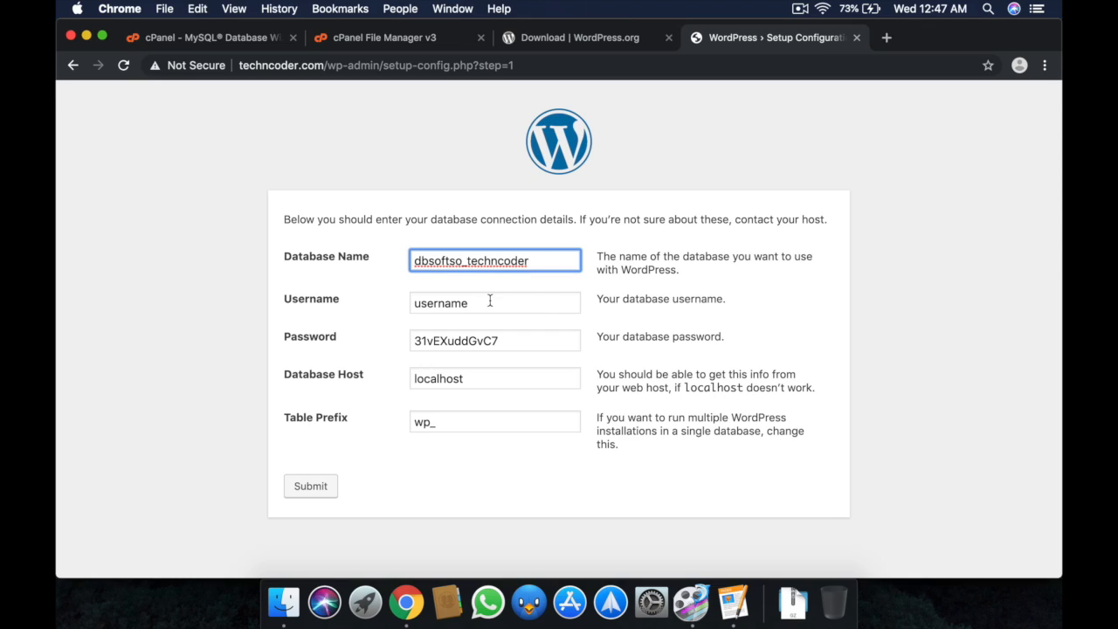
double_click(488, 302)
key("super+v")
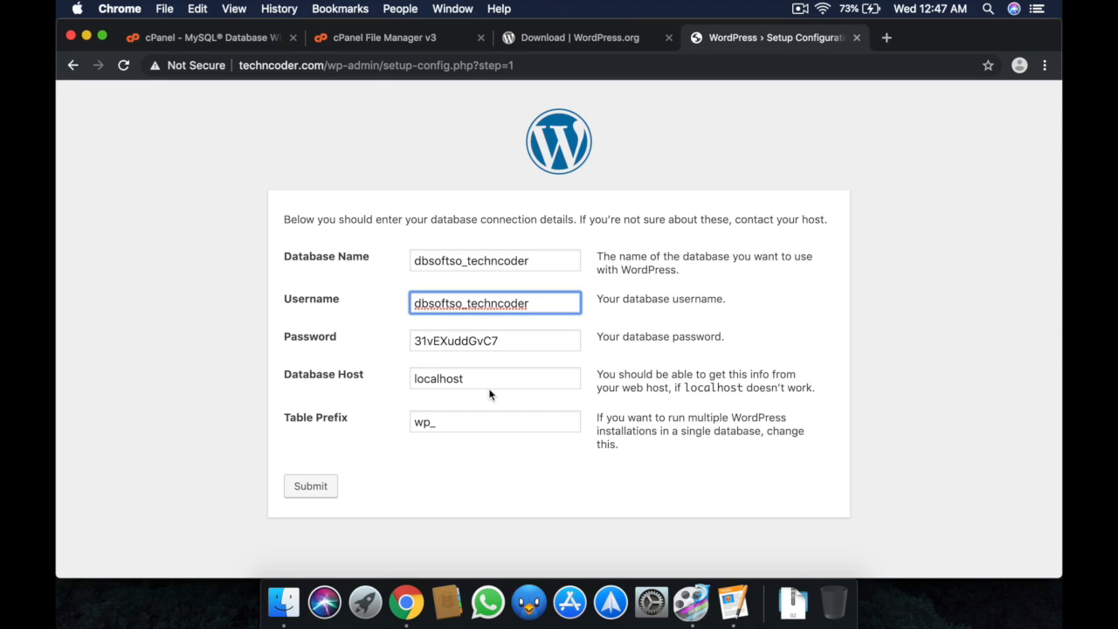
left_click(324, 493)
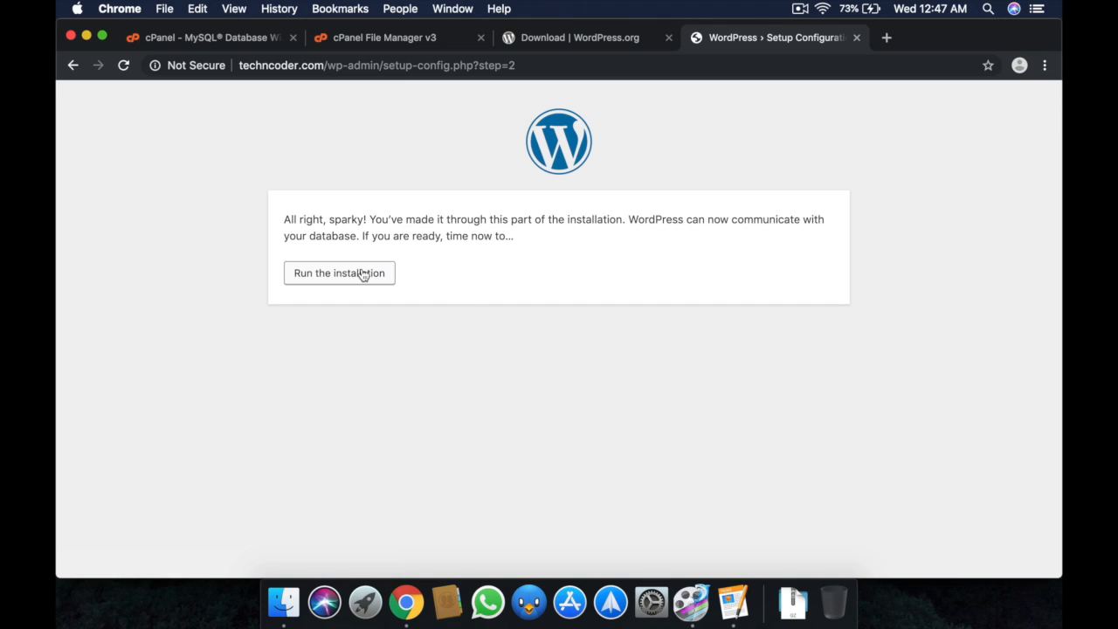
Run the installation and enter the site title 'Tech N Coder'.
left_click(363, 274)
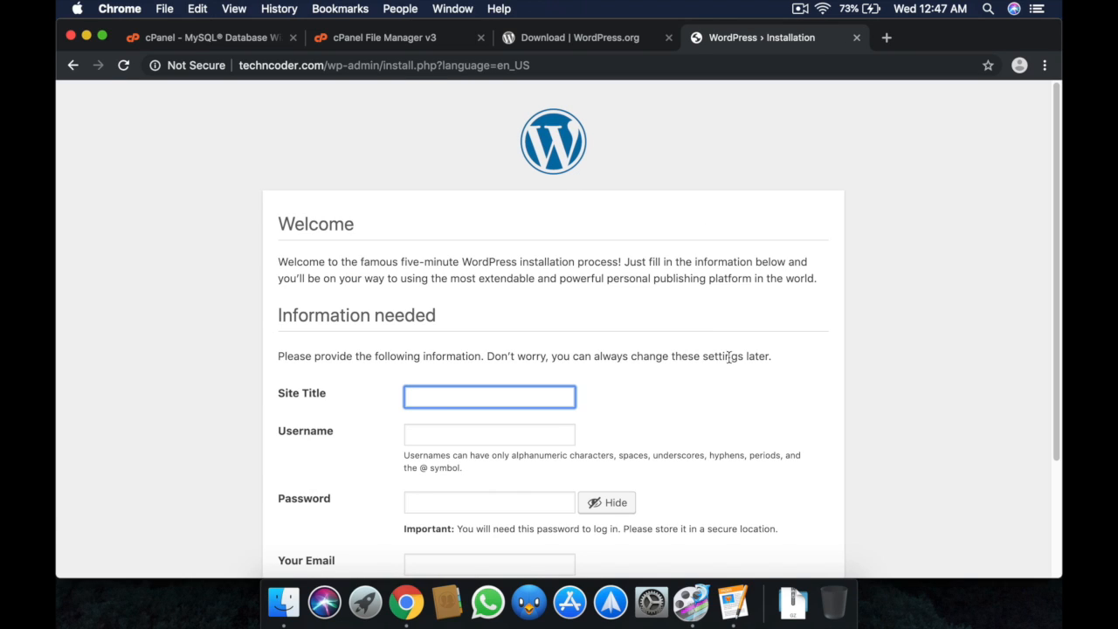
scroll(729, 359, "down", 1)
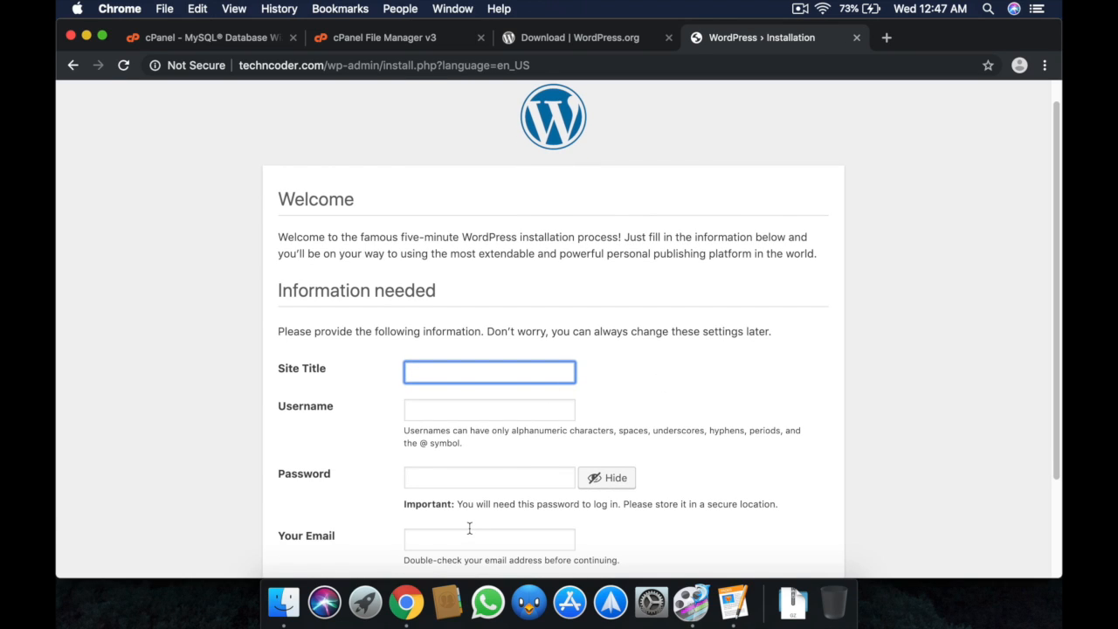
type("Tenc")
key("BackSpace")
key("BackSpace")
type("ch N")
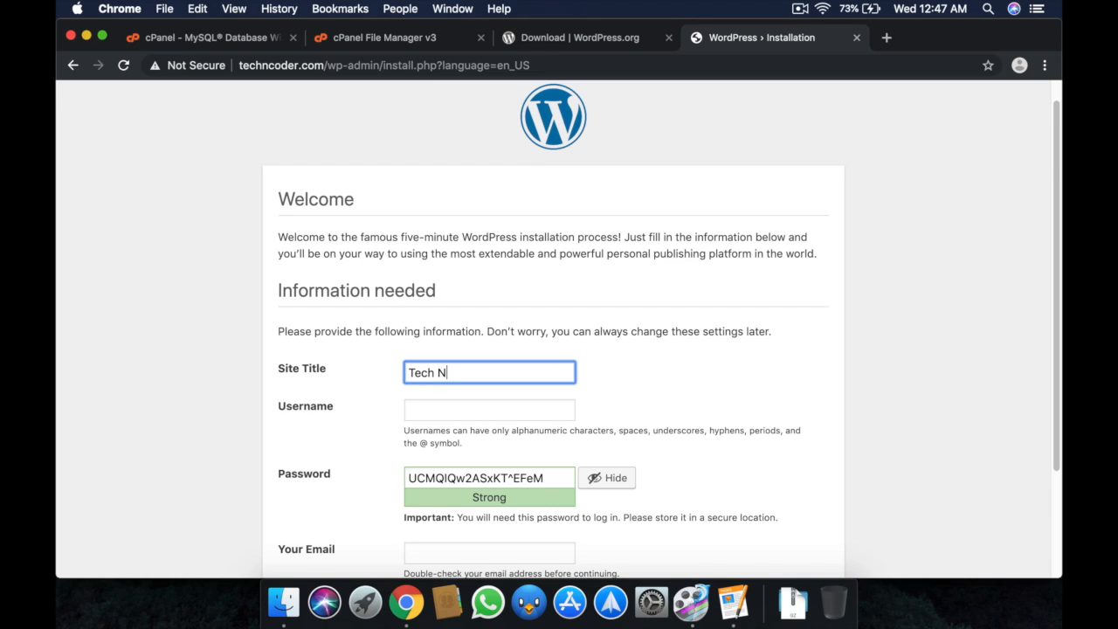
type(" Coder")
Enter the admin username, copy the generated password, and fill in the admin e-mail.
key("Tab")
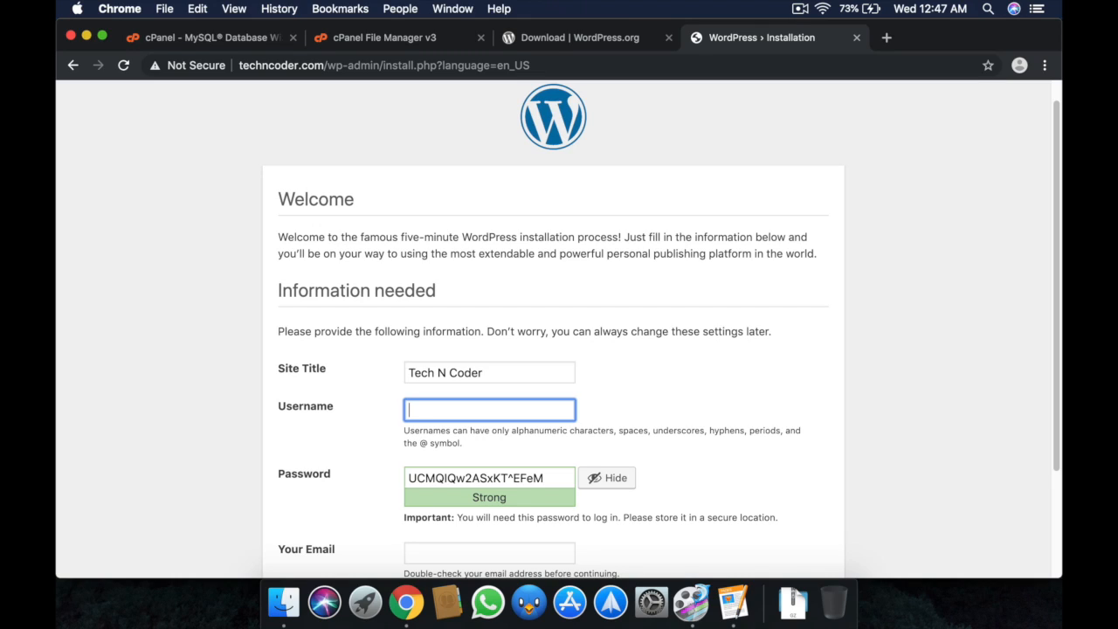
type("developer.techn")
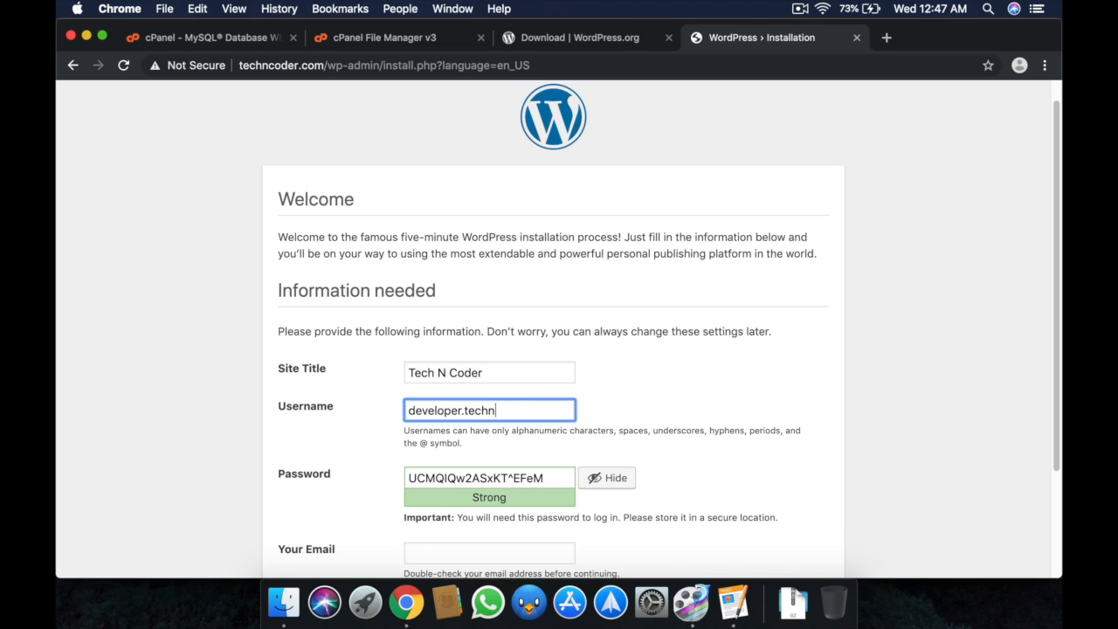
type("coder")
scroll(502, 531, "down", 1)
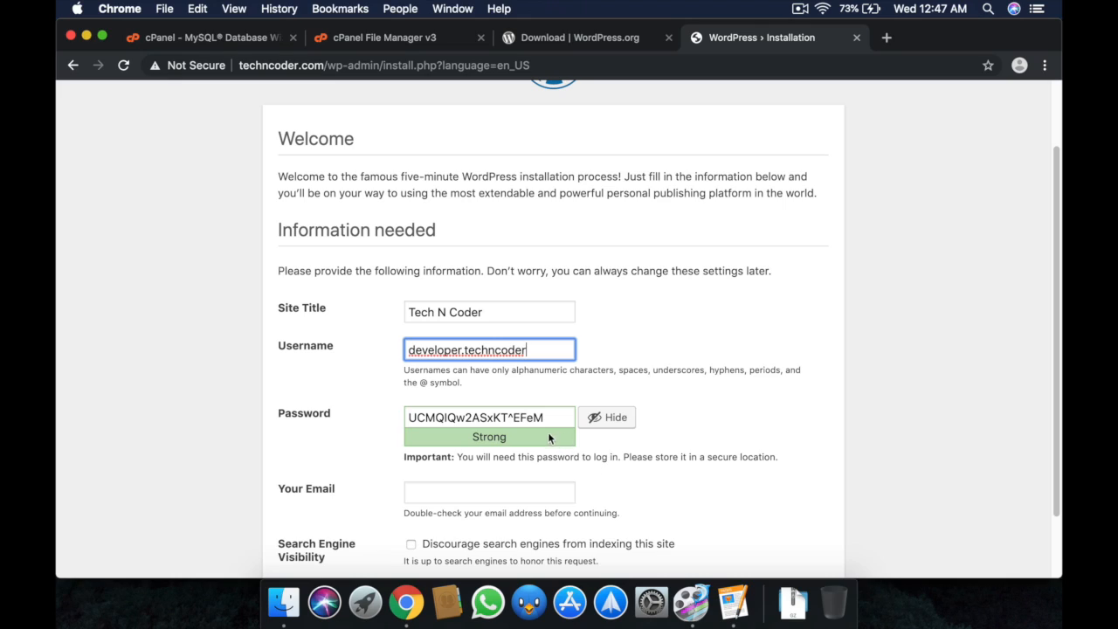
triple_click(552, 417)
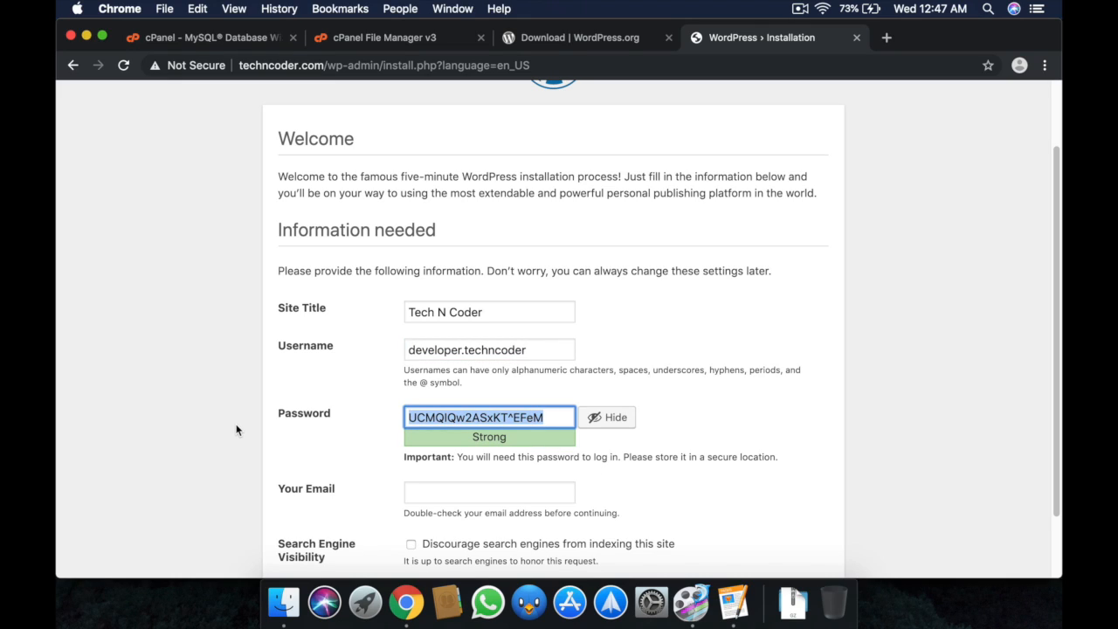
left_click(513, 489)
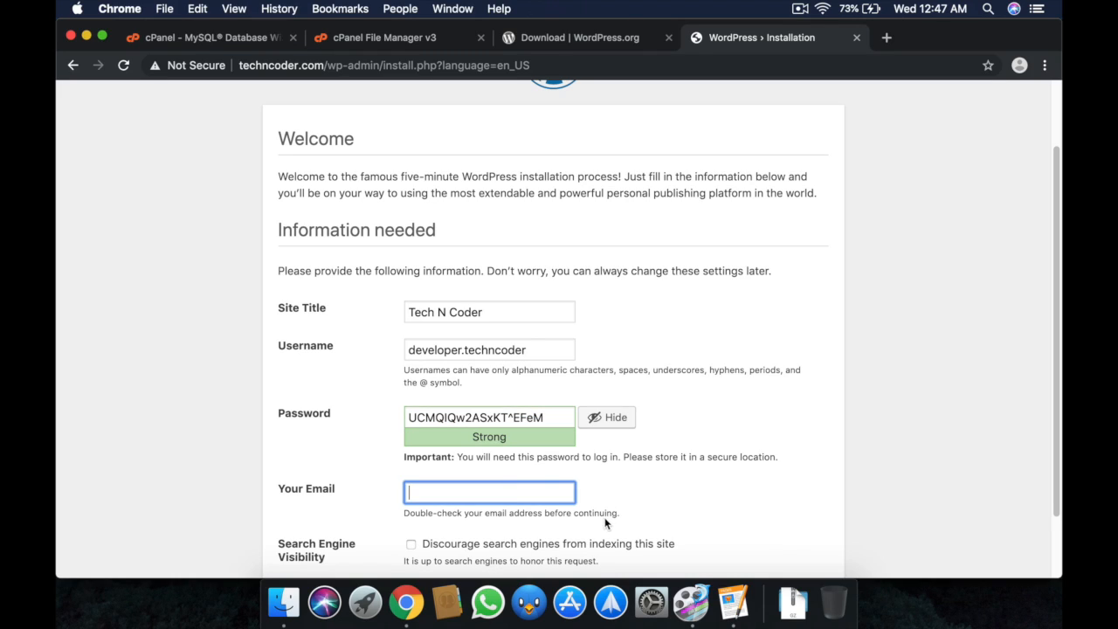
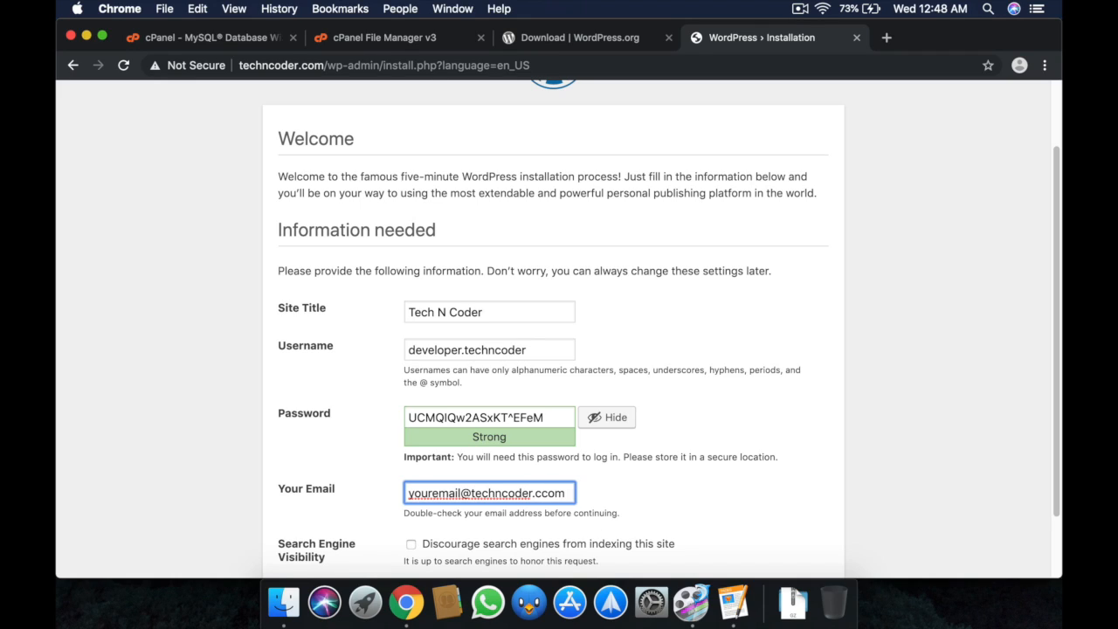
scroll(597, 484, "down", 2)
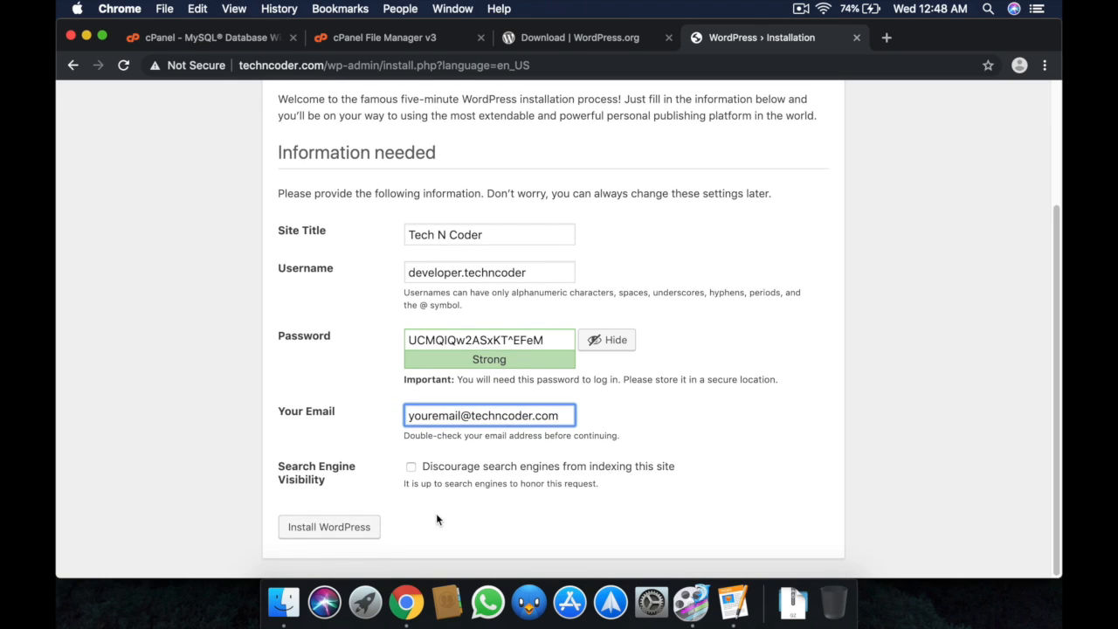
Install WordPress and log in with the admin username and pasted password.
left_click(356, 529)
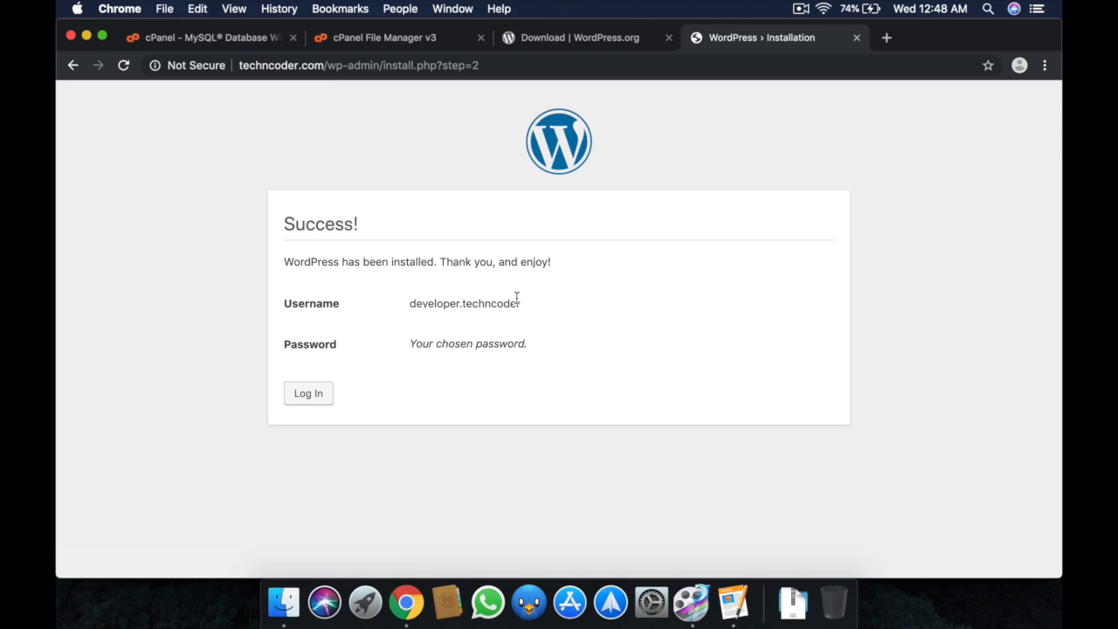
left_click(324, 395)
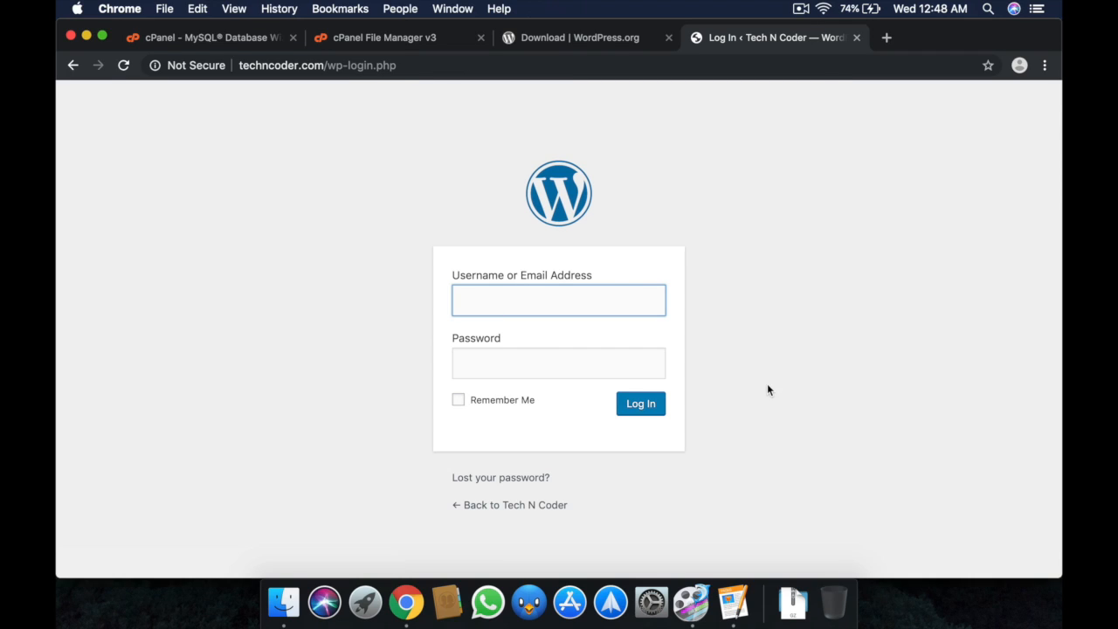
type("develo")
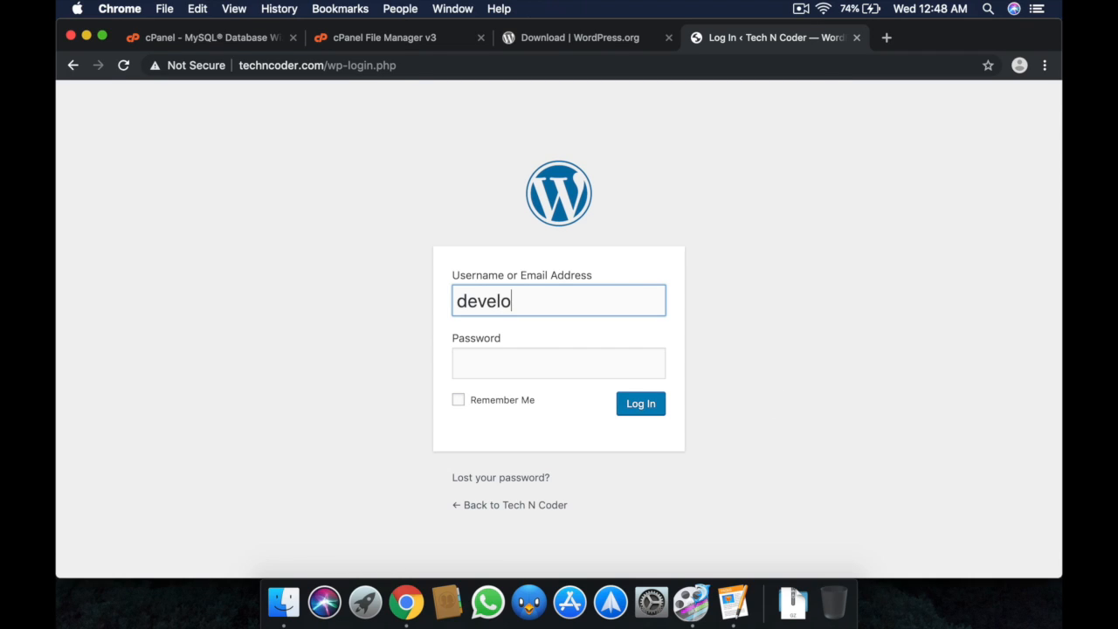
type("per.techncoder")
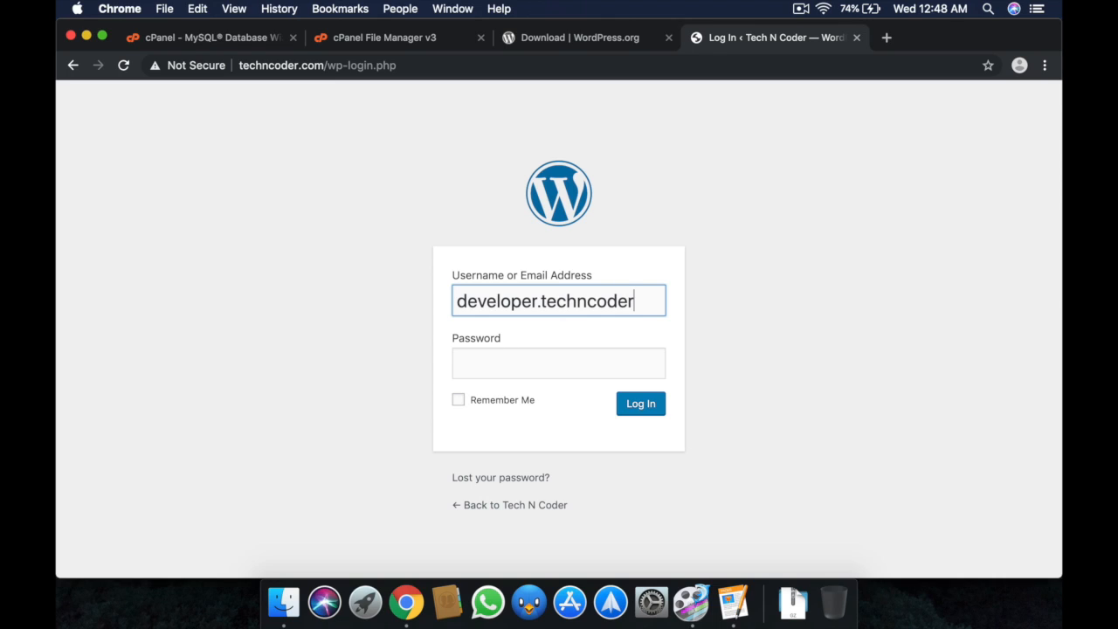
key("Tab")
key("super+v")
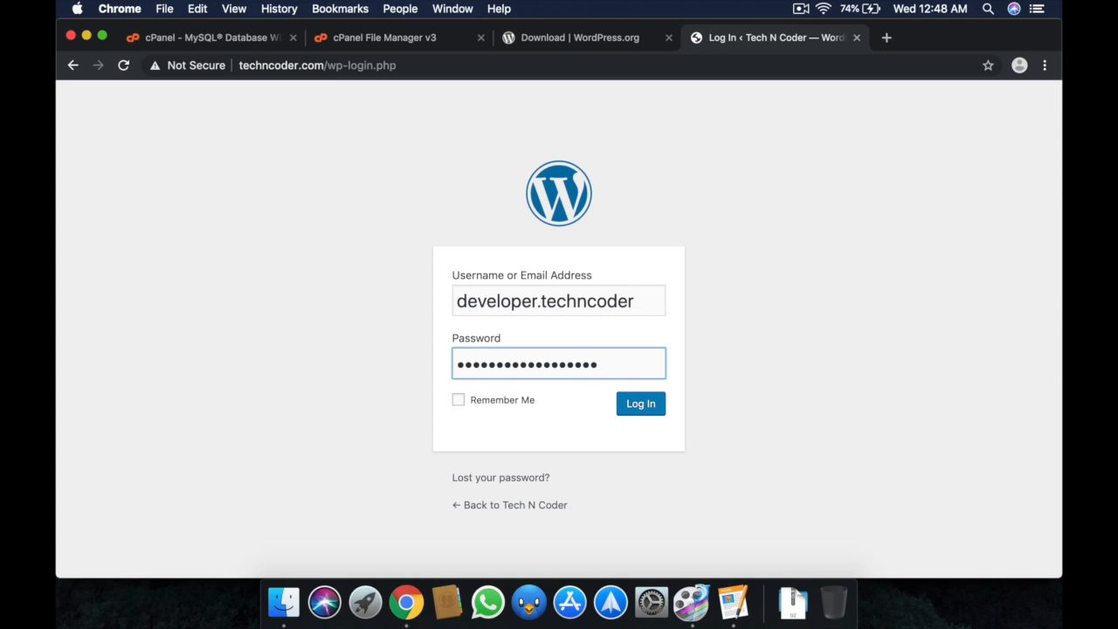
key("Return")
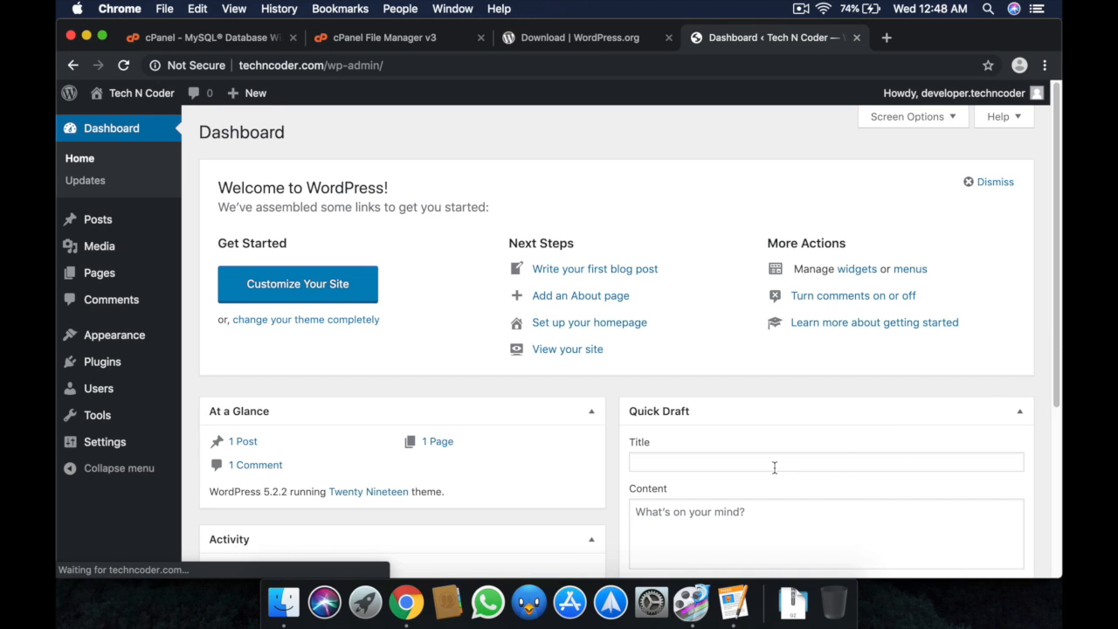
Scroll up and down to look over the new Tech N Coder site.
scroll(774, 468, "down", 5)
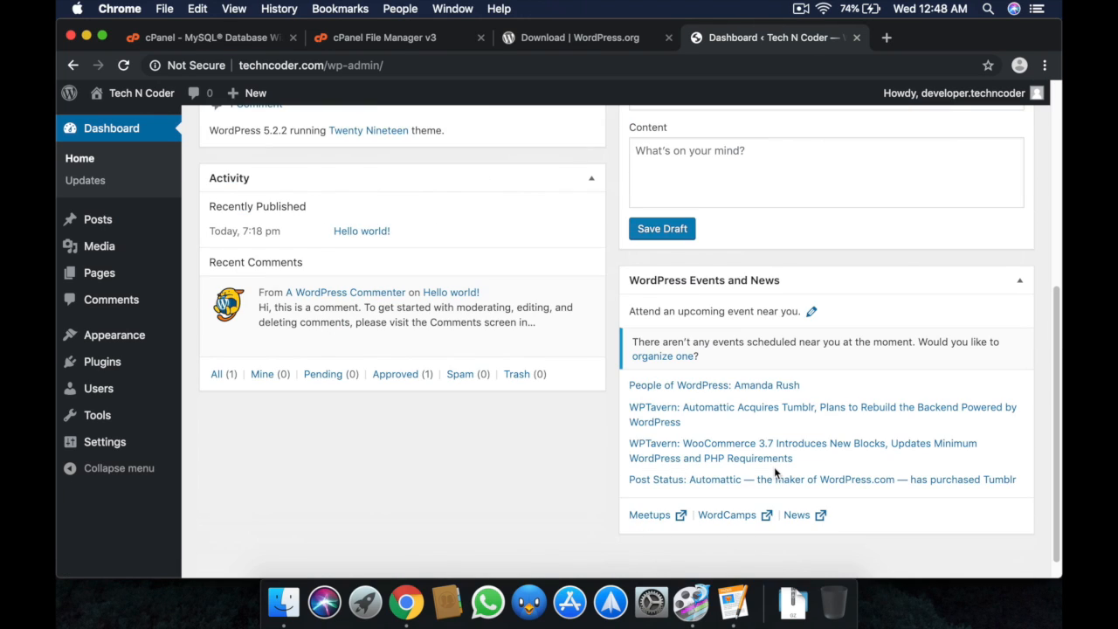
scroll(773, 467, "up", 3)
scroll(774, 466, "up", 4)
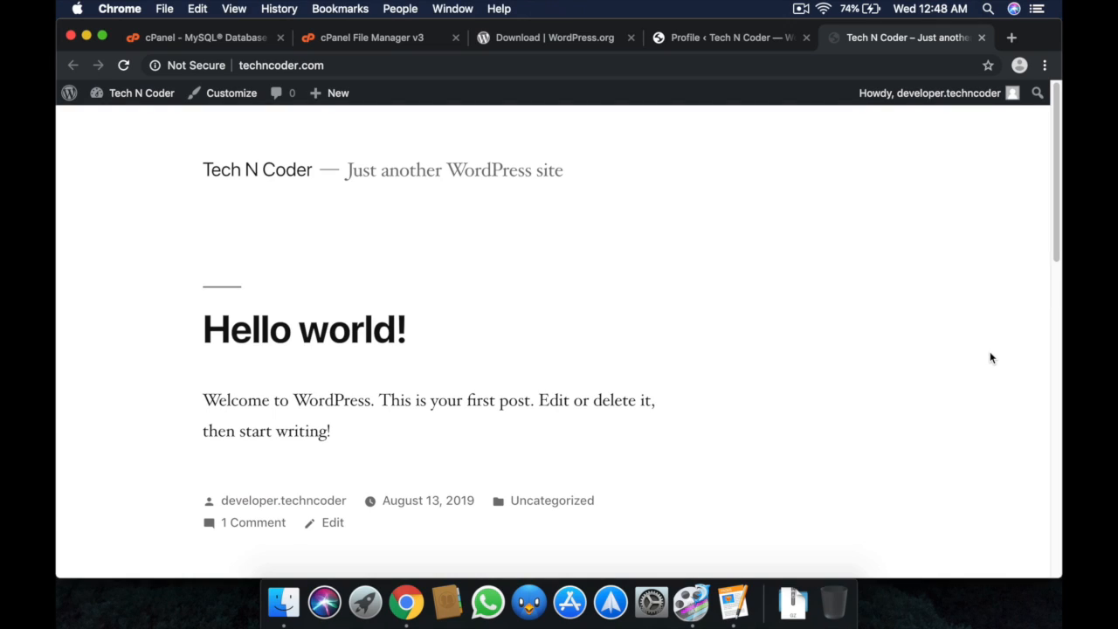
scroll(990, 358, "down", 10)
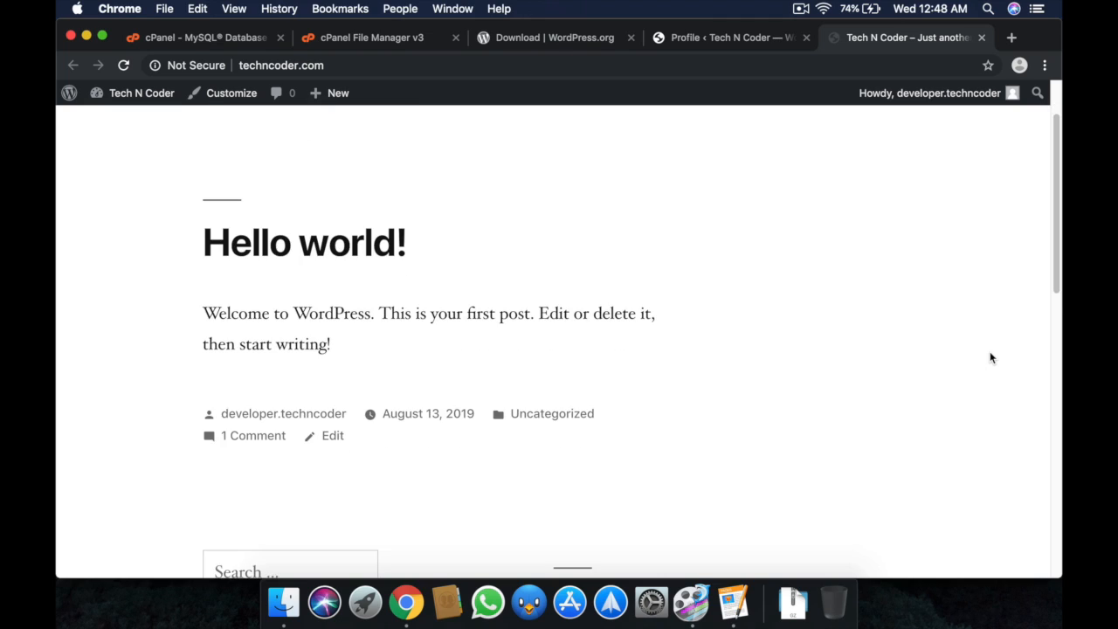
scroll(990, 357, "up", 10)
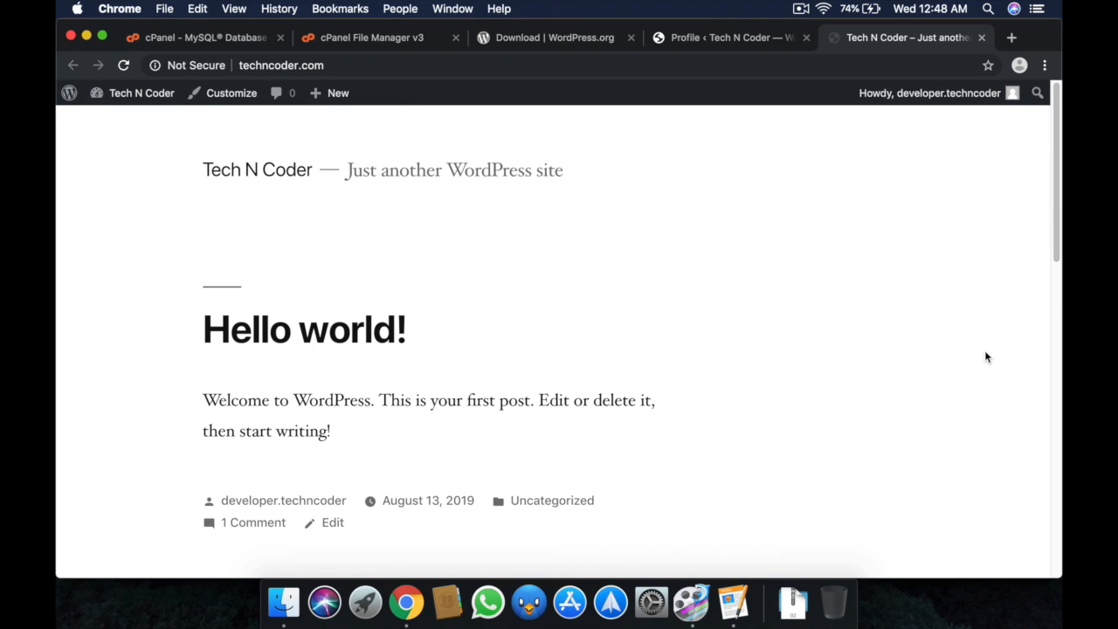
Open techncoder.com/wp-admin and log in with the saved admin username and pasted password.
left_click(725, 38)
type("techncoder.com/wp")
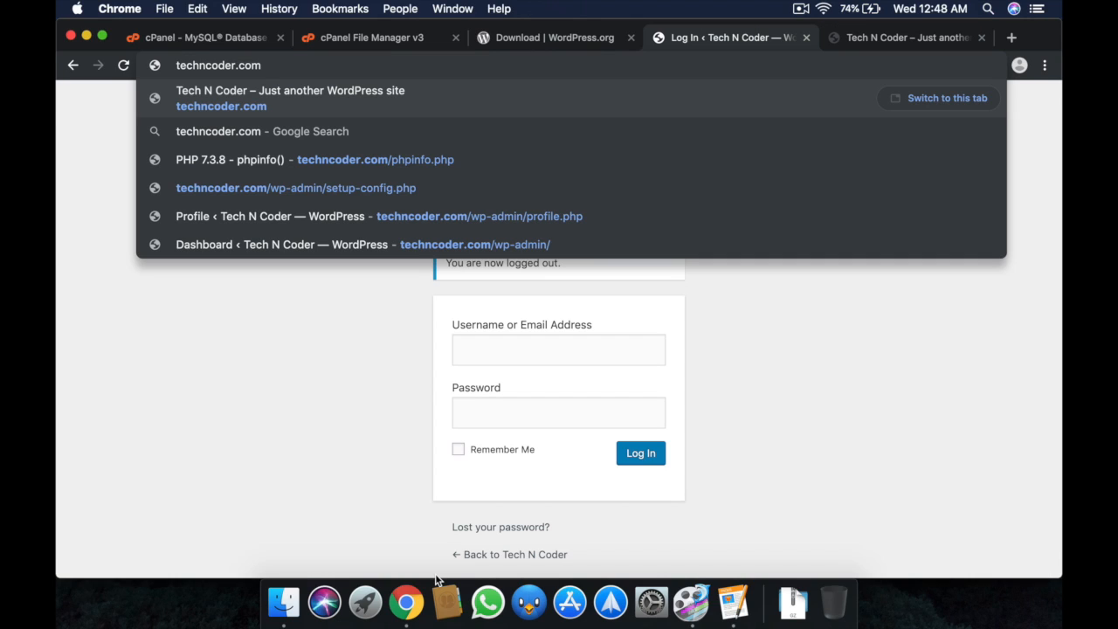
type("-")
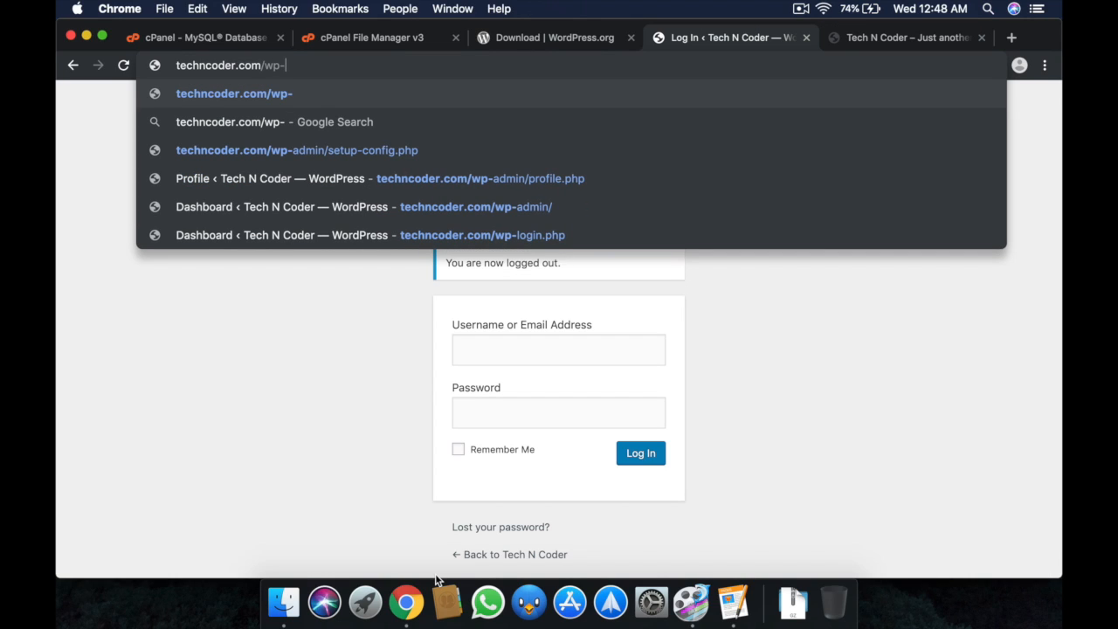
type("admin")
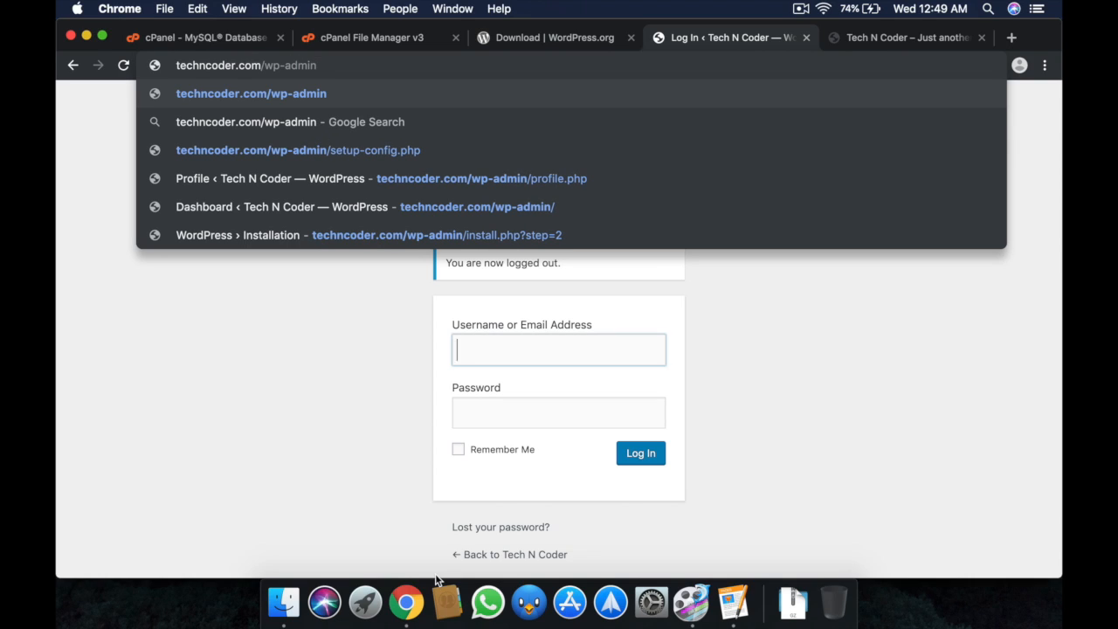
key("Return")
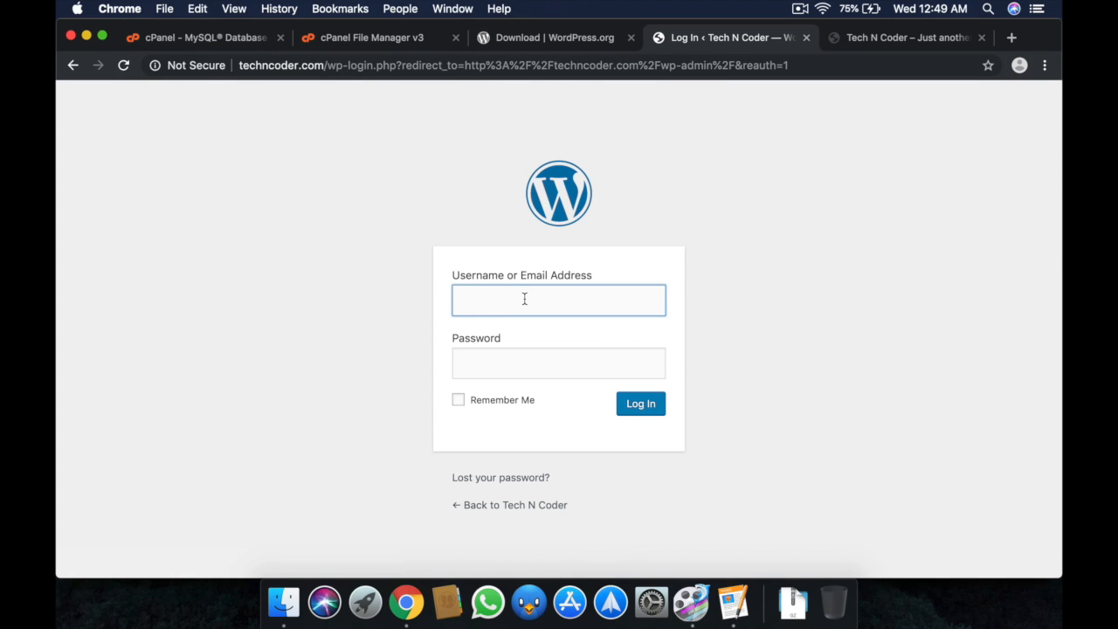
left_click(524, 299)
left_click(526, 333)
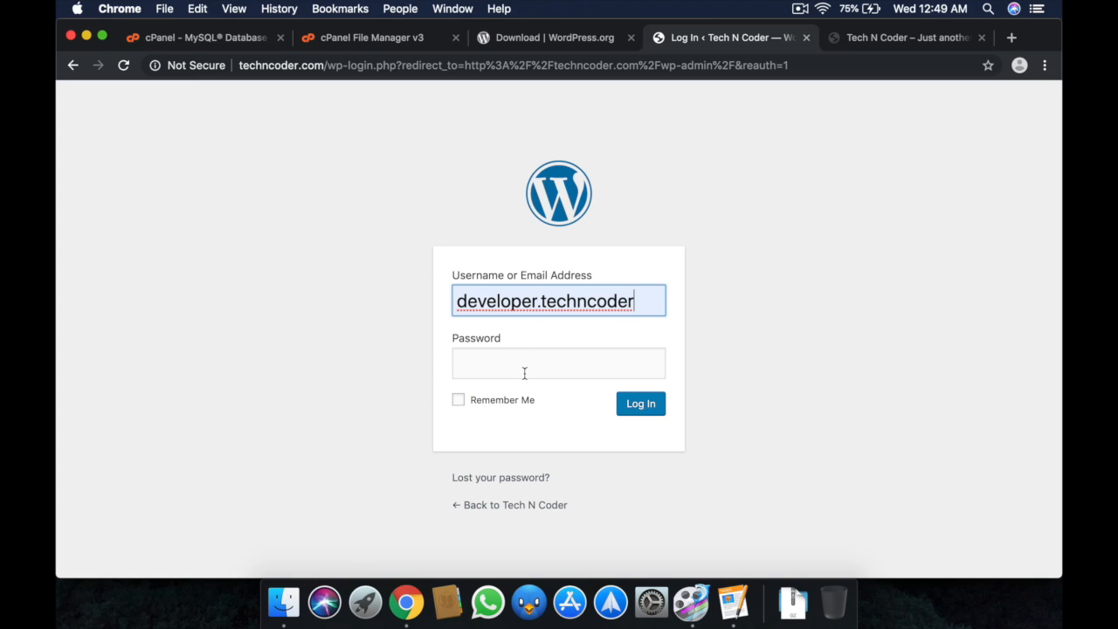
left_click(524, 372)
key("super+v")
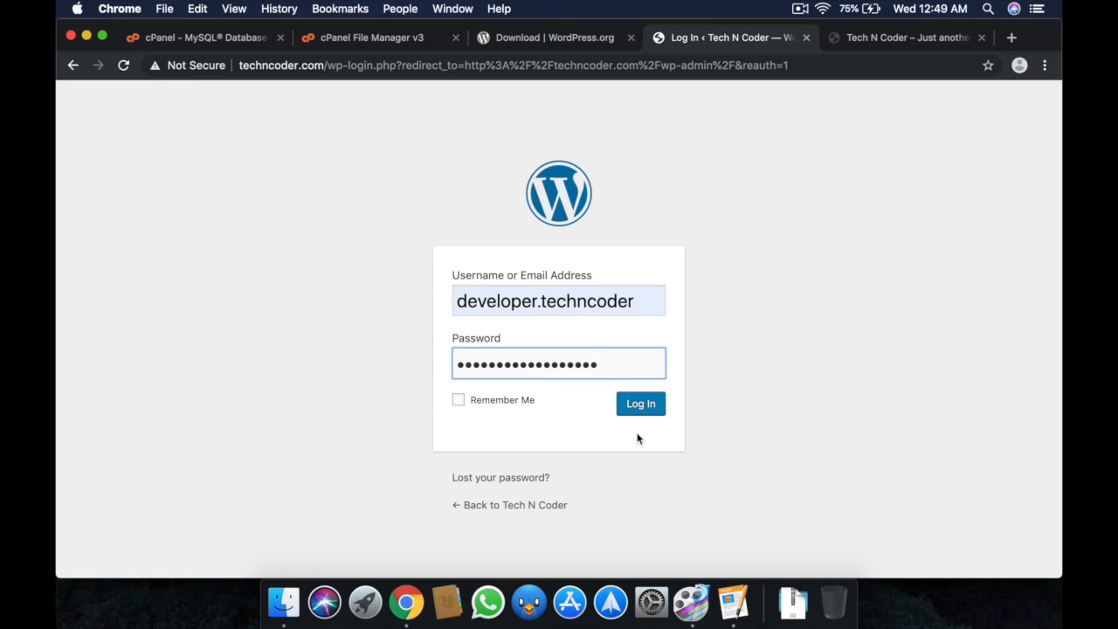
left_click(636, 407)
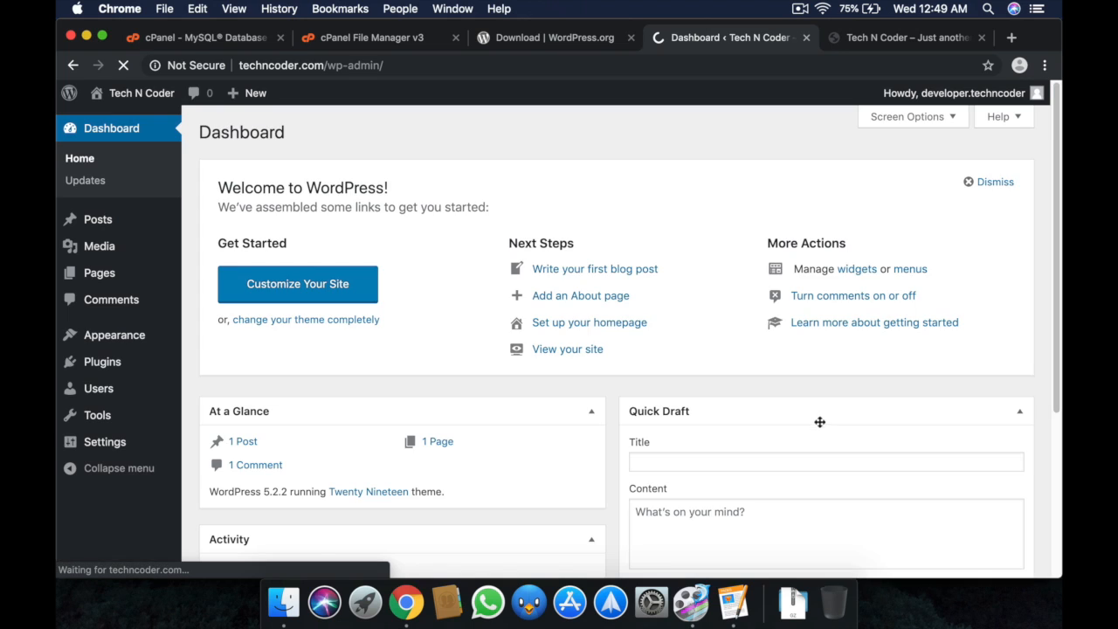